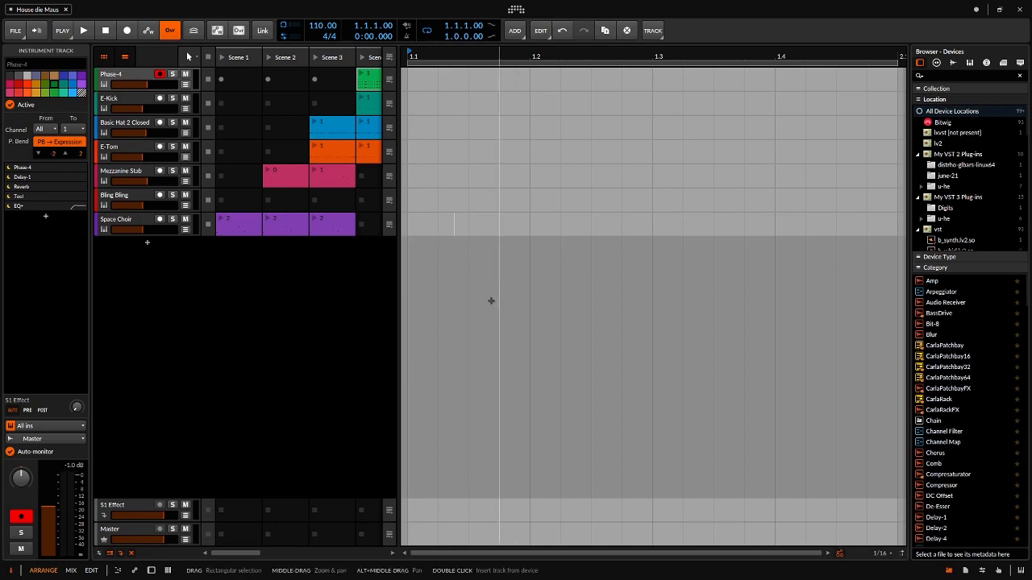
- Enlarge the interface scaling and hide both the inspector and the device browser
click(490, 301)
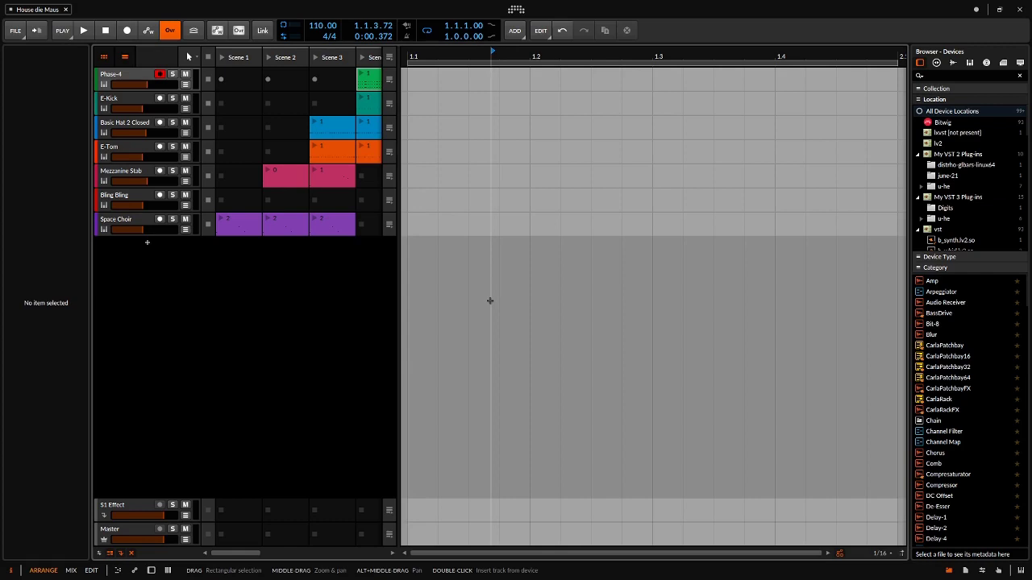
key(ctrl+alt+plus)
key(ctrl+alt+plus)
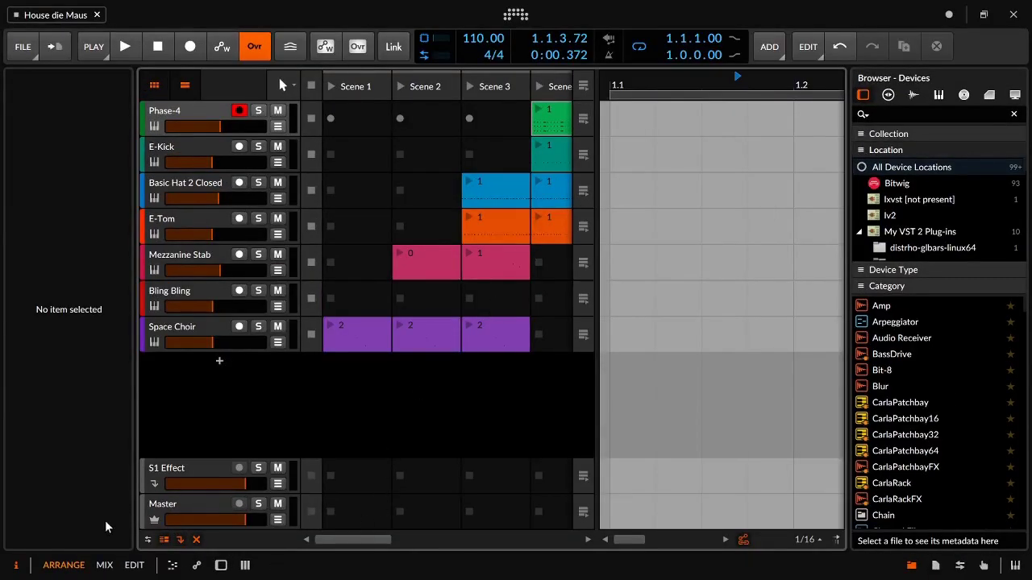
click(15, 569)
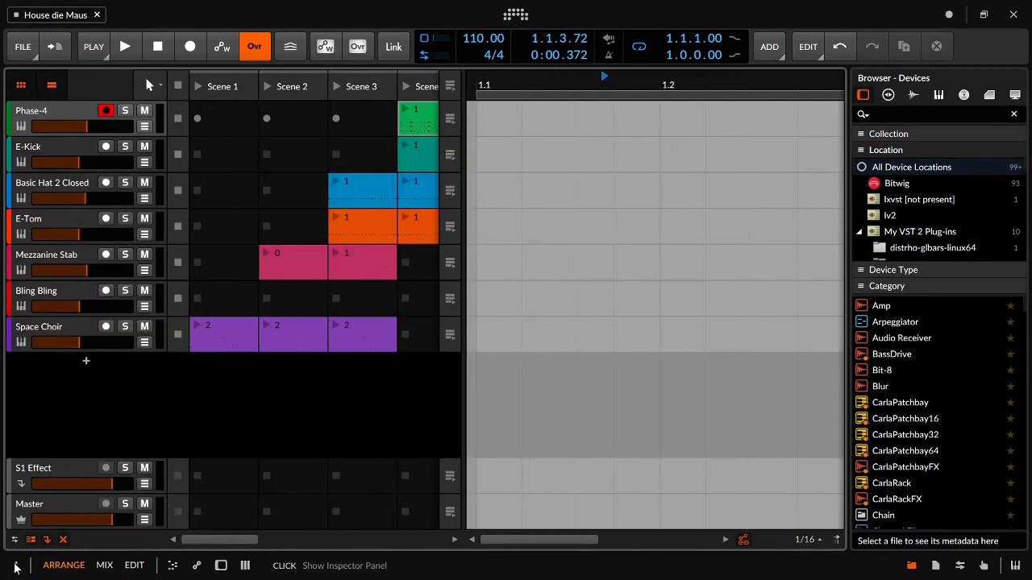
click(912, 567)
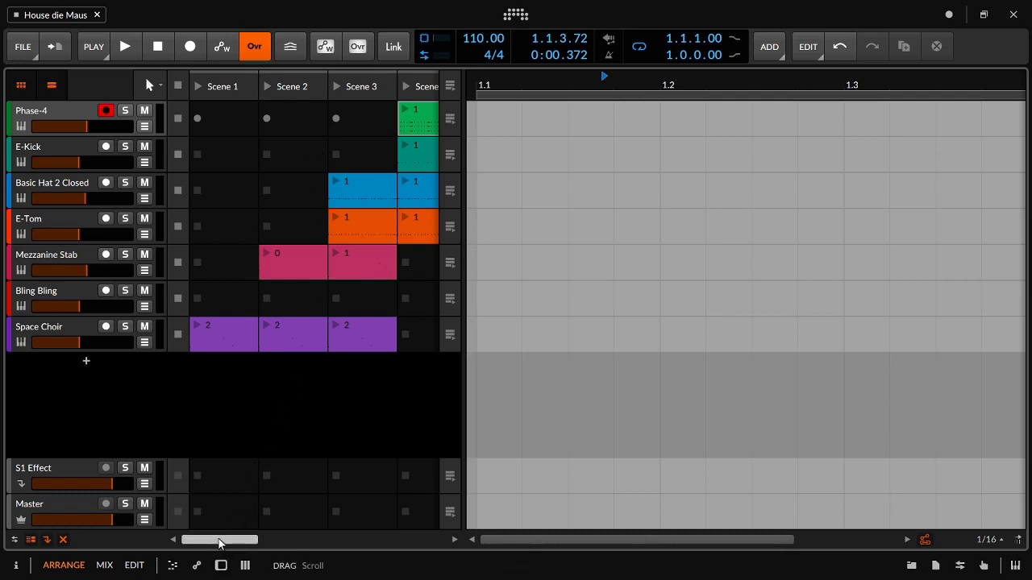
drag(219, 540, 194, 539)
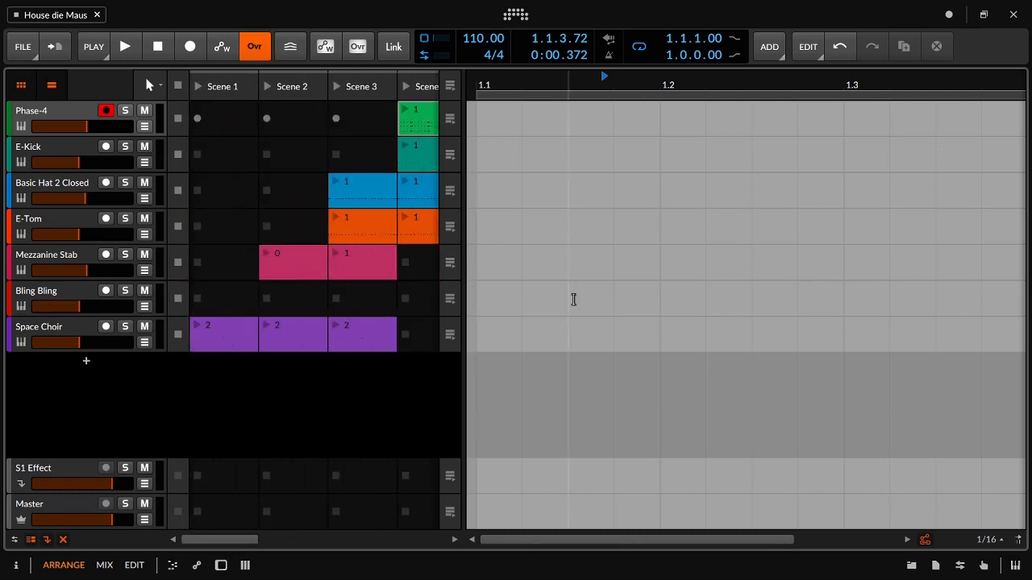
drag(588, 209, 744, 260)
click(685, 286)
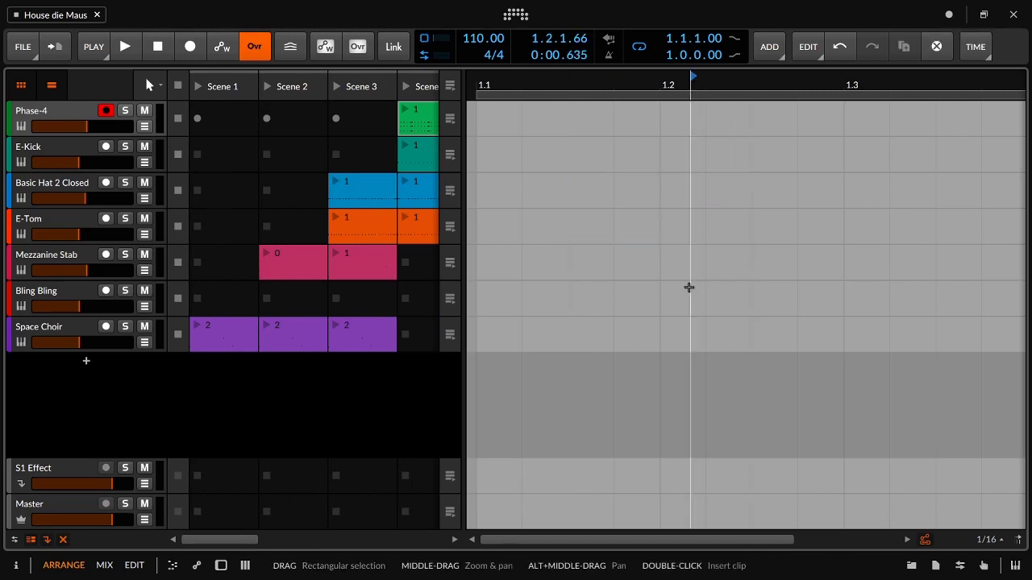
- Compare the clip launcher in the Mix and Arrange views, widening the Arrange view's launcher to show Scene 5
key(alt+2)
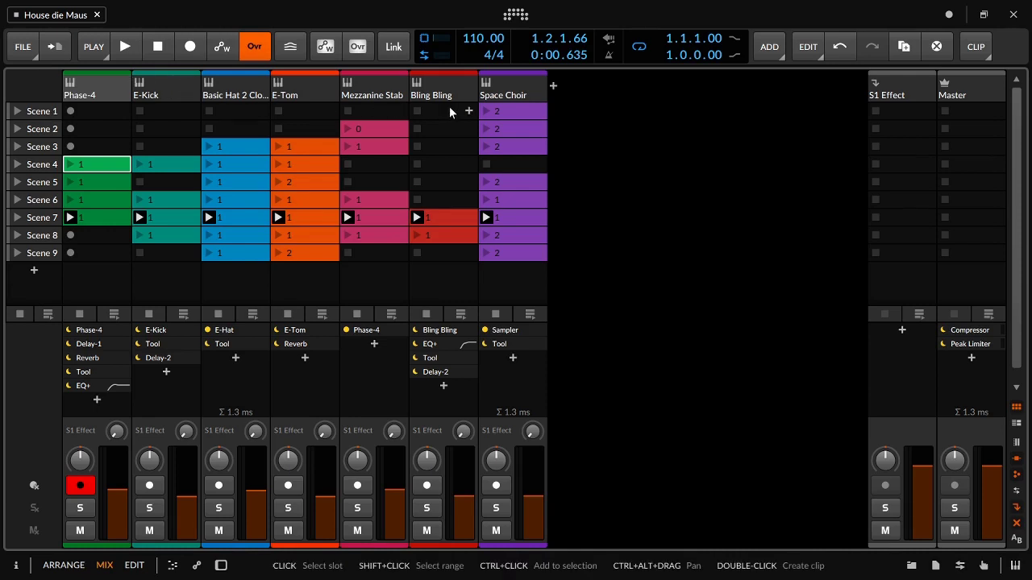
key(alt+1)
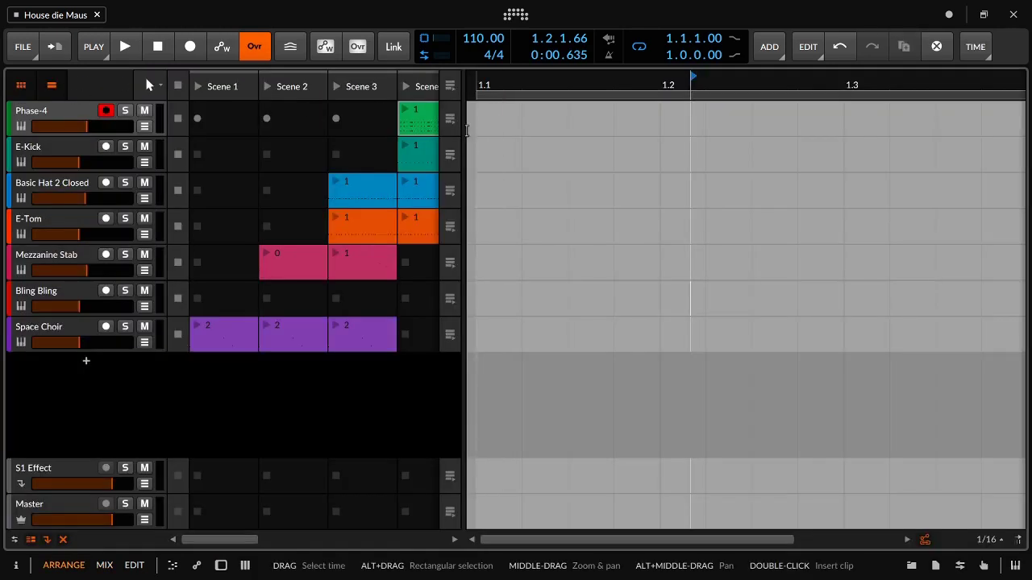
drag(462, 129, 576, 121)
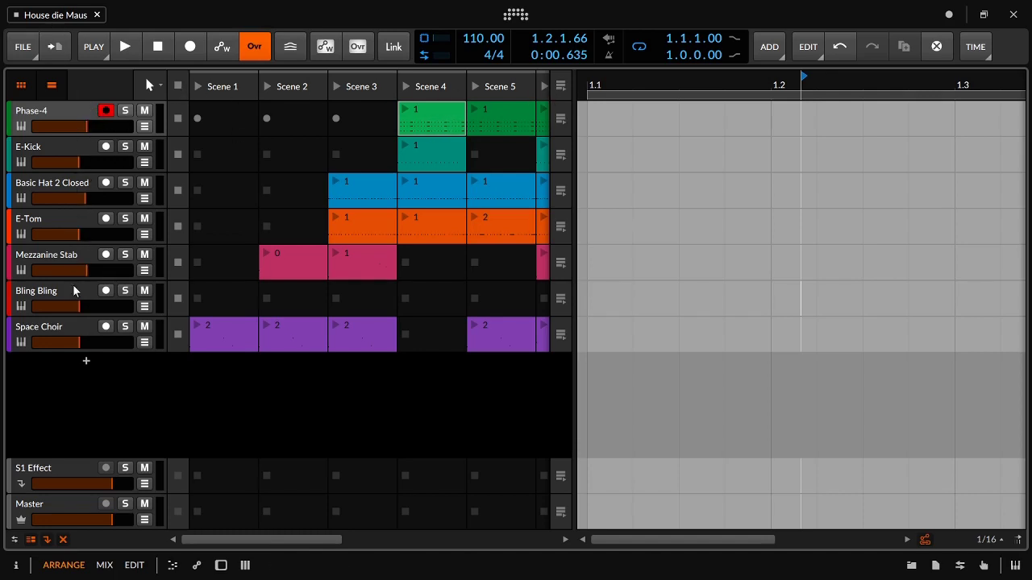
key(alt+2)
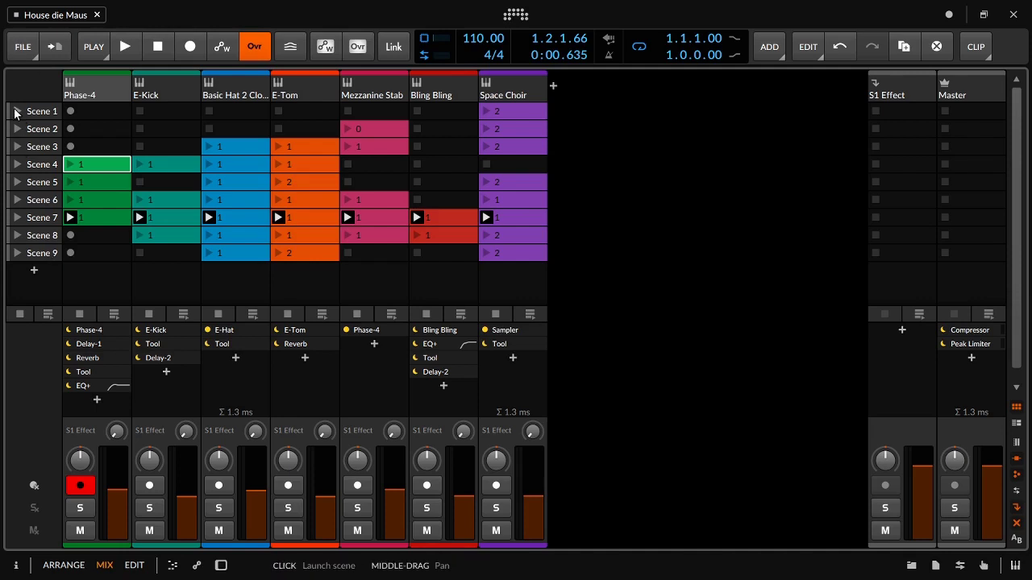
key(alt+1)
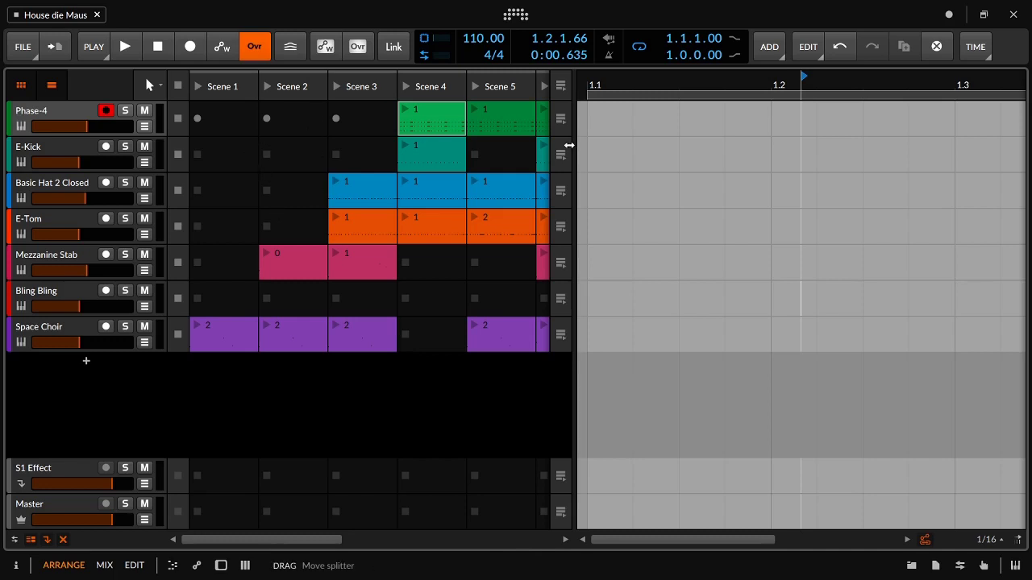
- Hide the arranger timeline so only the clip launcher shows, and launch Scene 1 followed by Scene 2
click(52, 87)
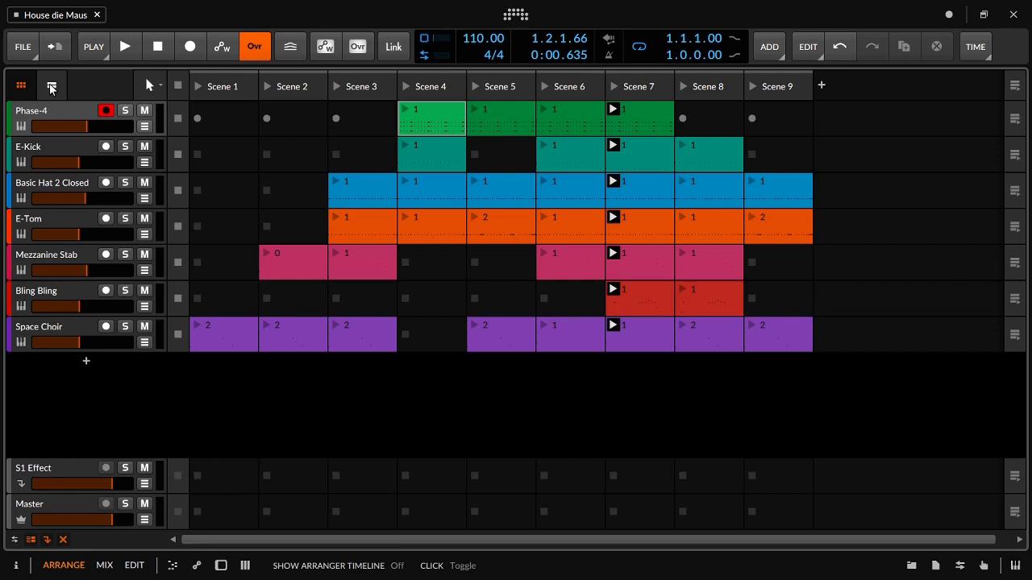
click(198, 89)
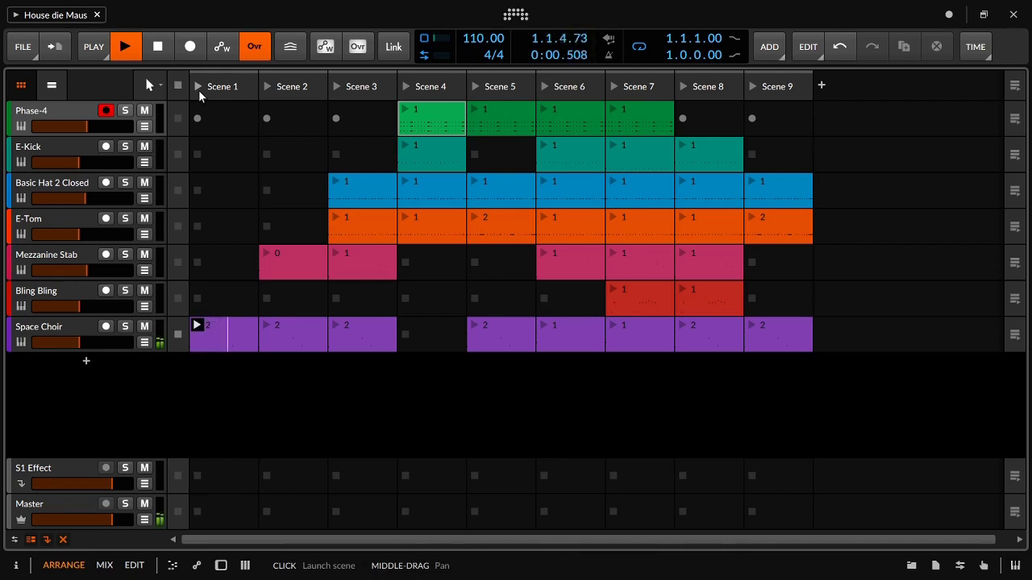
click(266, 86)
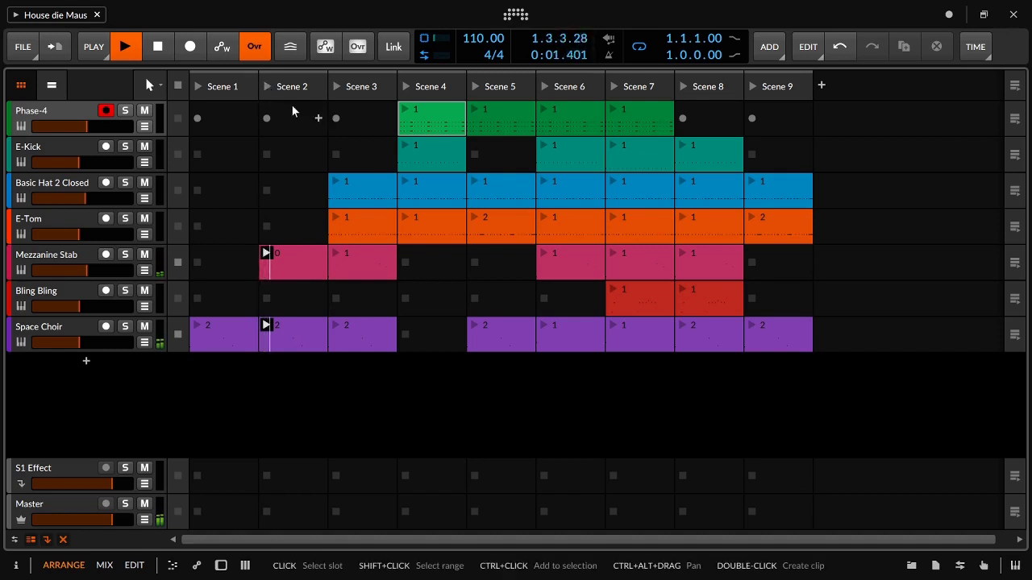
- Launch Scene 3 and Scene 4 in turn from the Mix view
key(alt+2)
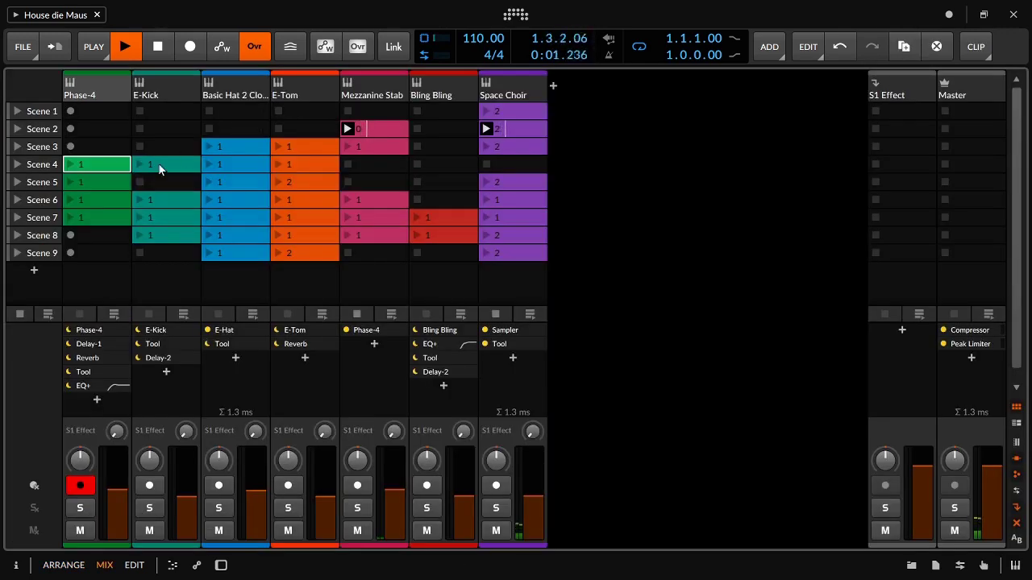
click(16, 148)
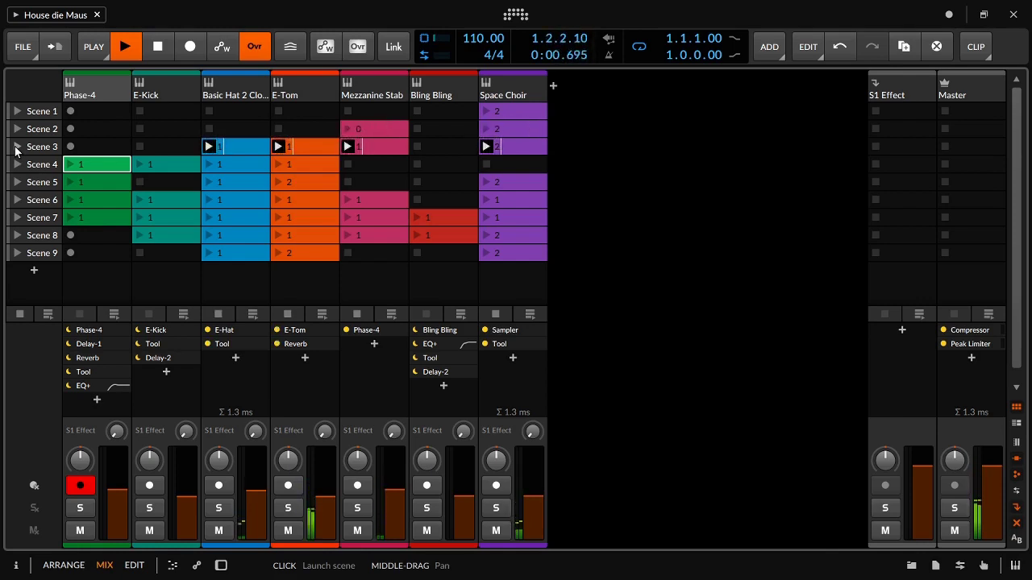
click(16, 165)
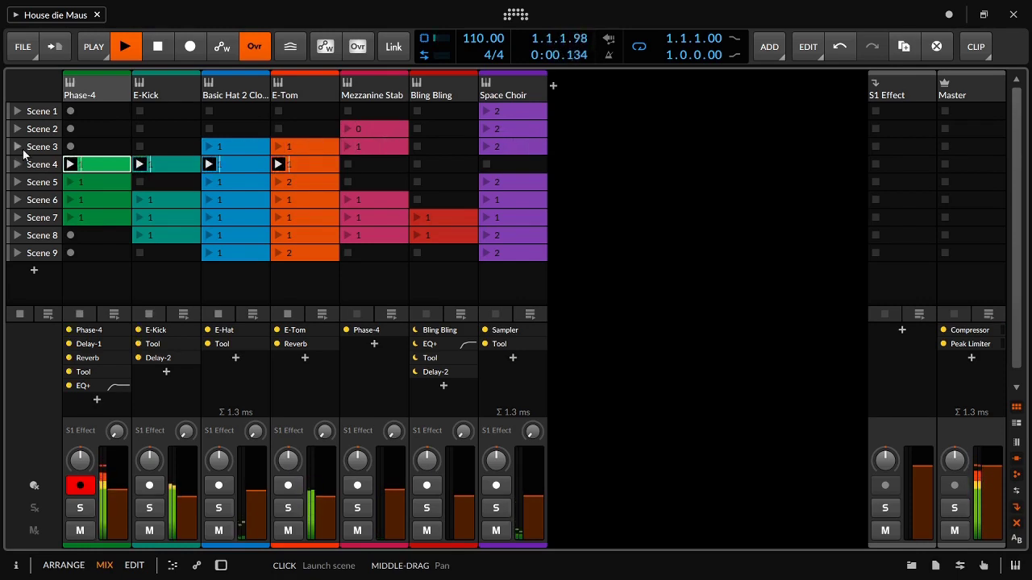
- Launch Scene 5 and Scene 6 from the Arrange view, and stop playback
key(alt+1)
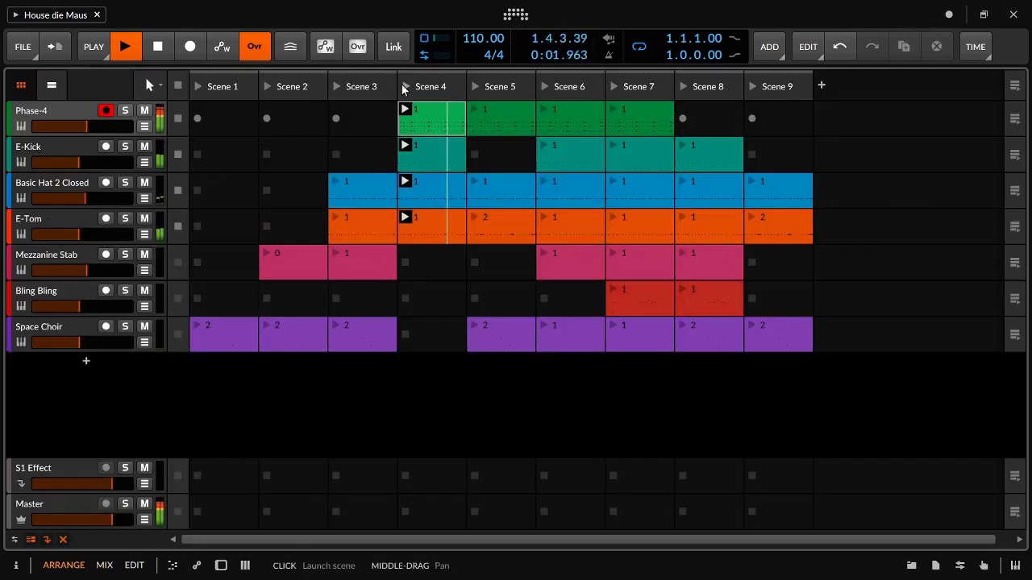
click(475, 87)
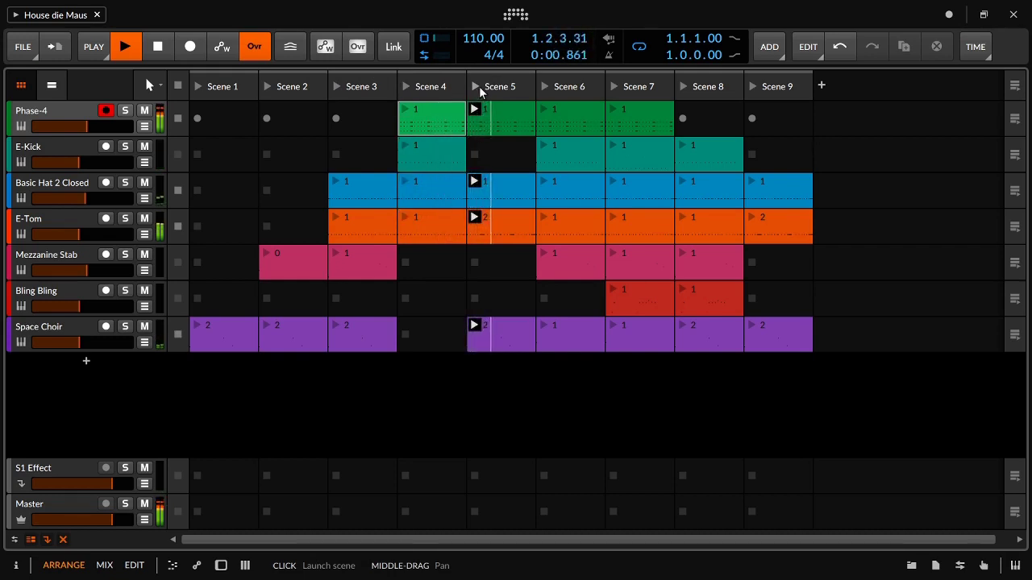
click(546, 87)
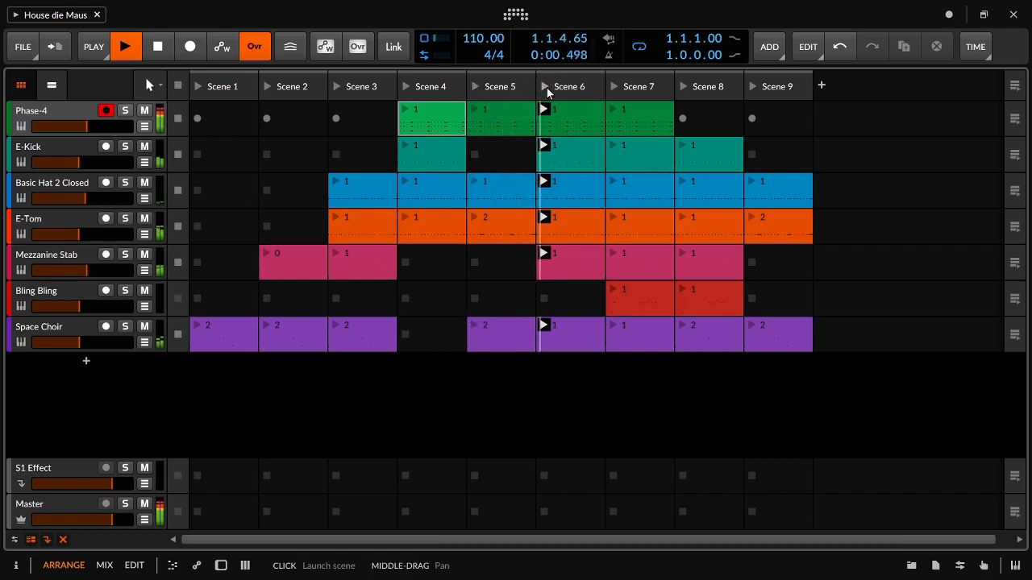
click(150, 49)
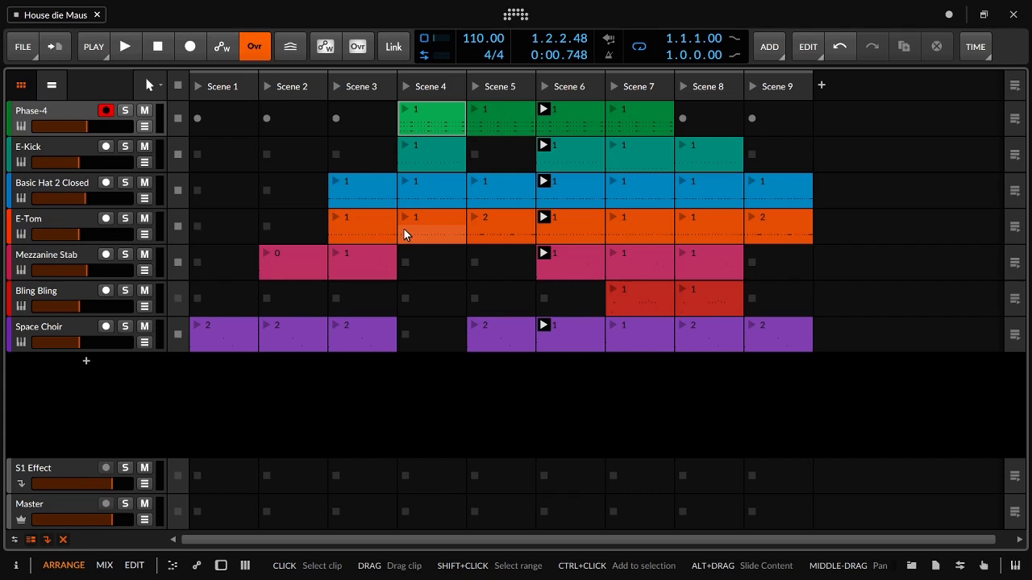
- Show the arranger timeline again and copy Scene 1 from the clip launcher to its start at bar 1
click(46, 85)
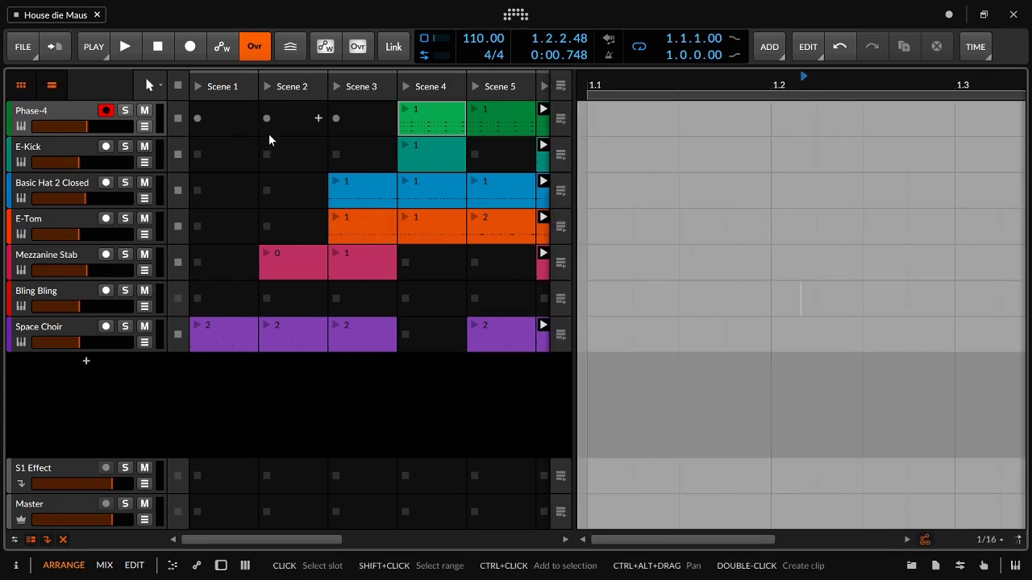
click(215, 84)
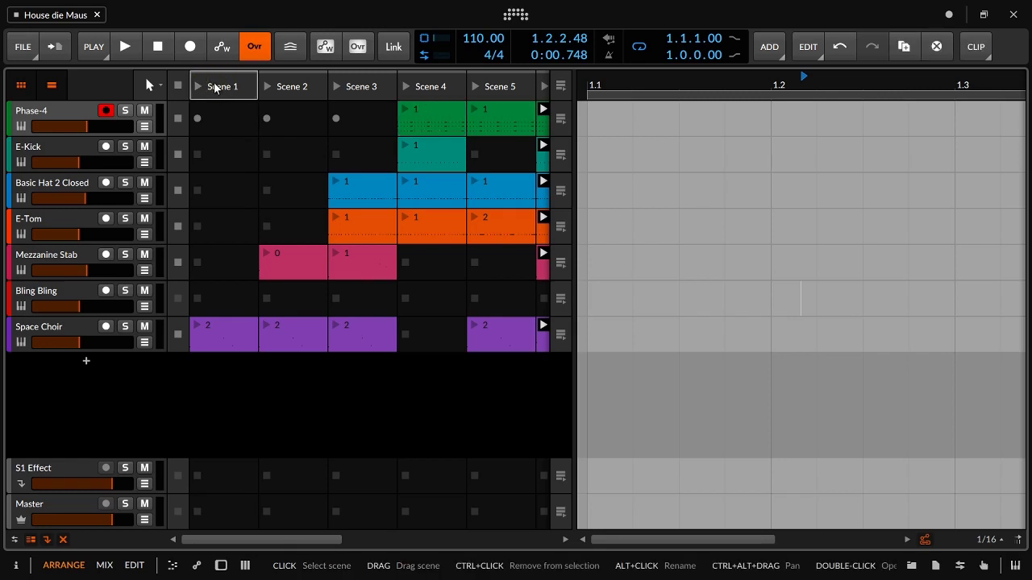
mouse_move(215, 89)
mouse_down()
mouse_move(242, 92)
mouse_move(435, 306)
mouse_move(516, 290)
mouse_move(613, 121)
mouse_move(589, 114)
mouse_move(608, 93)
mouse_move(608, 165)
mouse_up()
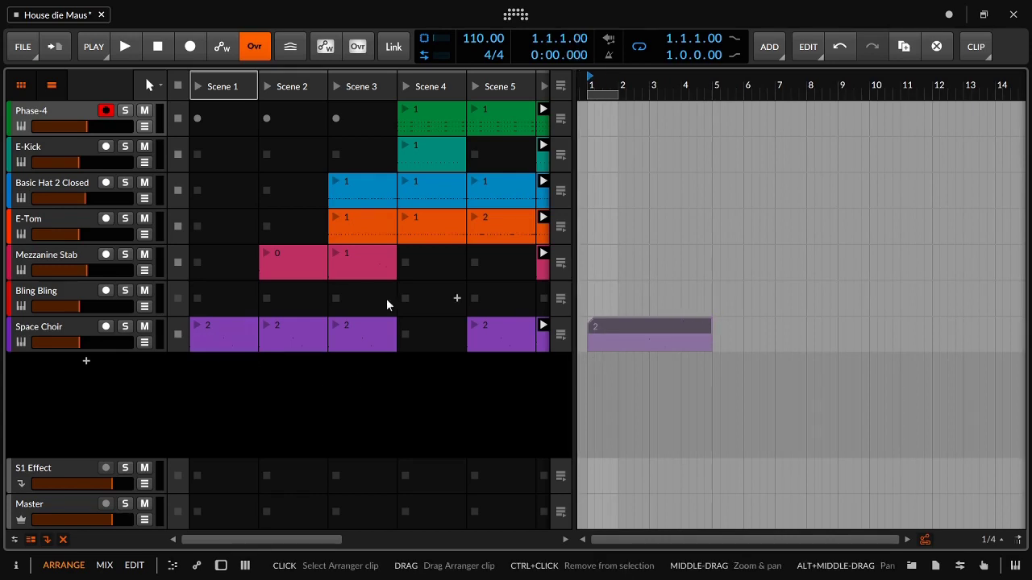
- Check the loop length of the Space Choir clip in Scene 1 in the inspector
click(235, 321)
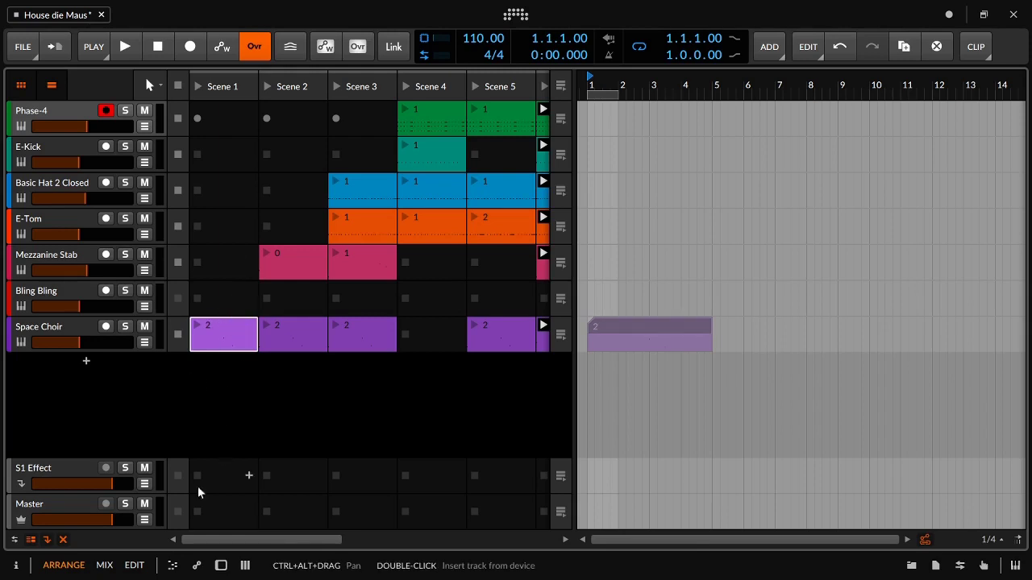
click(12, 567)
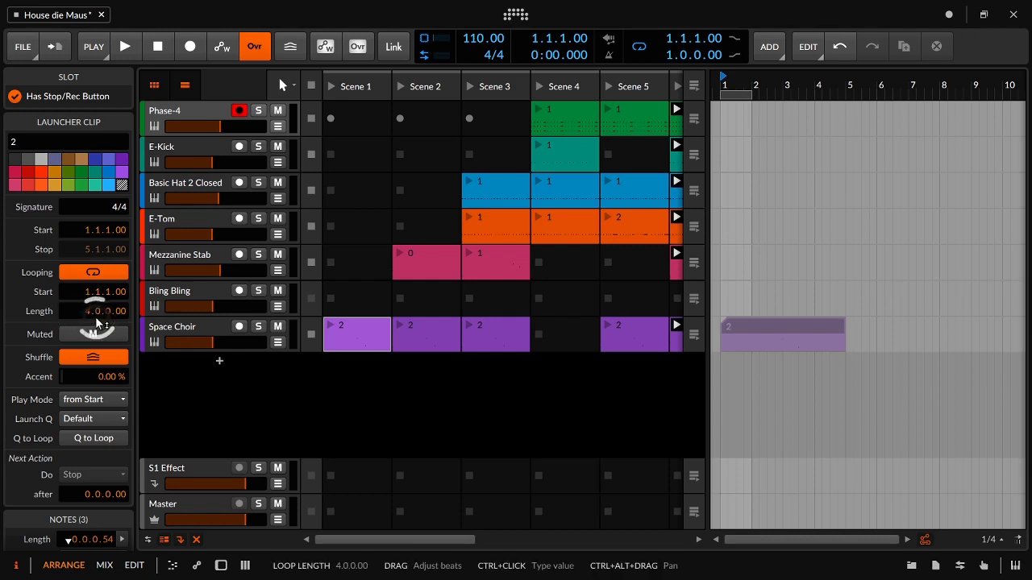
click(16, 566)
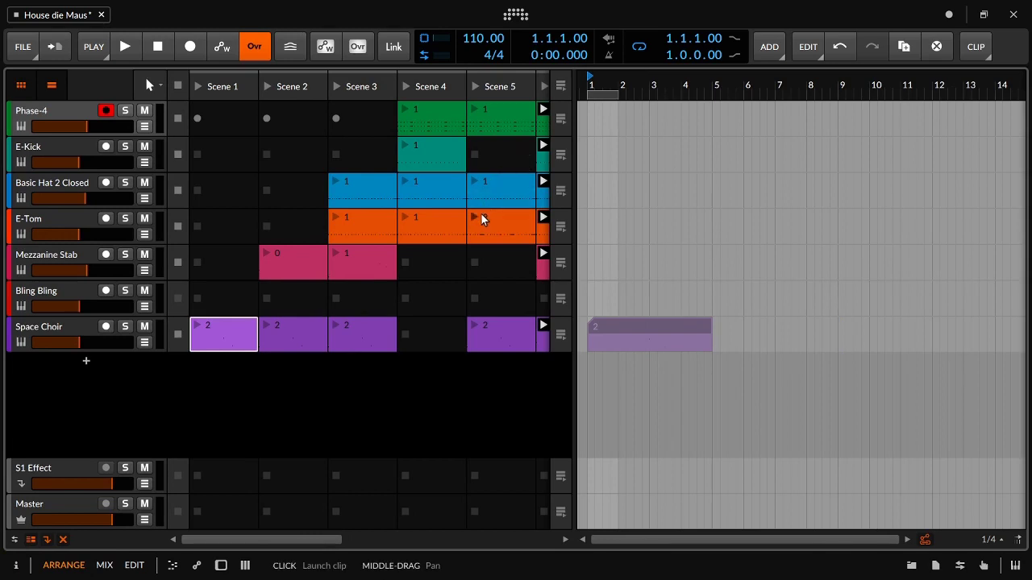
- Copy Scene 2 to bar 5 and Scene 3 to bar 9 of the arranger timeline, directly after the preceding clips
click(296, 252)
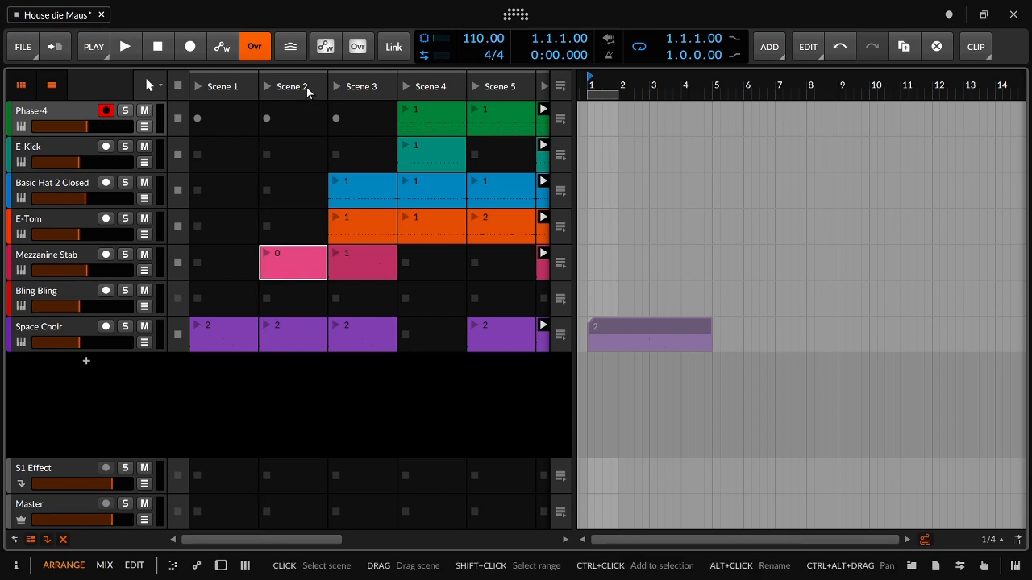
mouse_move(302, 85)
mouse_down()
mouse_move(500, 266)
mouse_move(682, 138)
mouse_move(735, 133)
mouse_move(718, 137)
mouse_up()
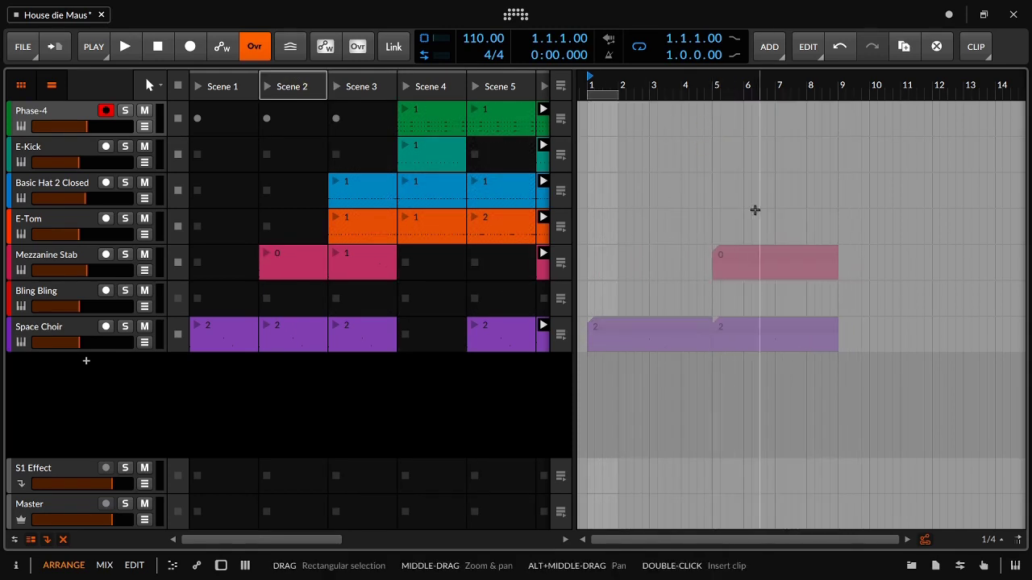
click(786, 143)
drag(785, 142, 776, 190)
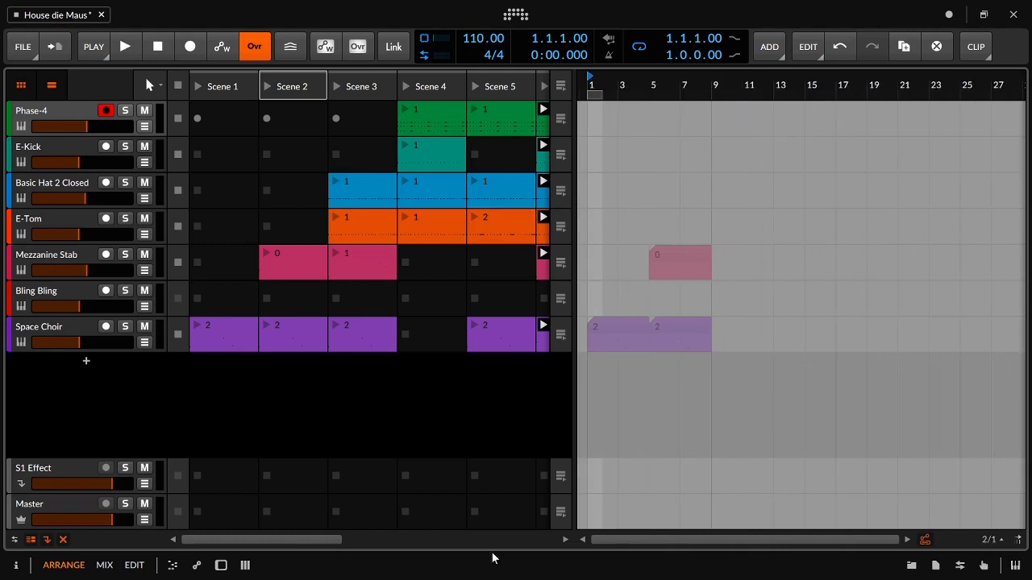
drag(290, 541, 310, 550)
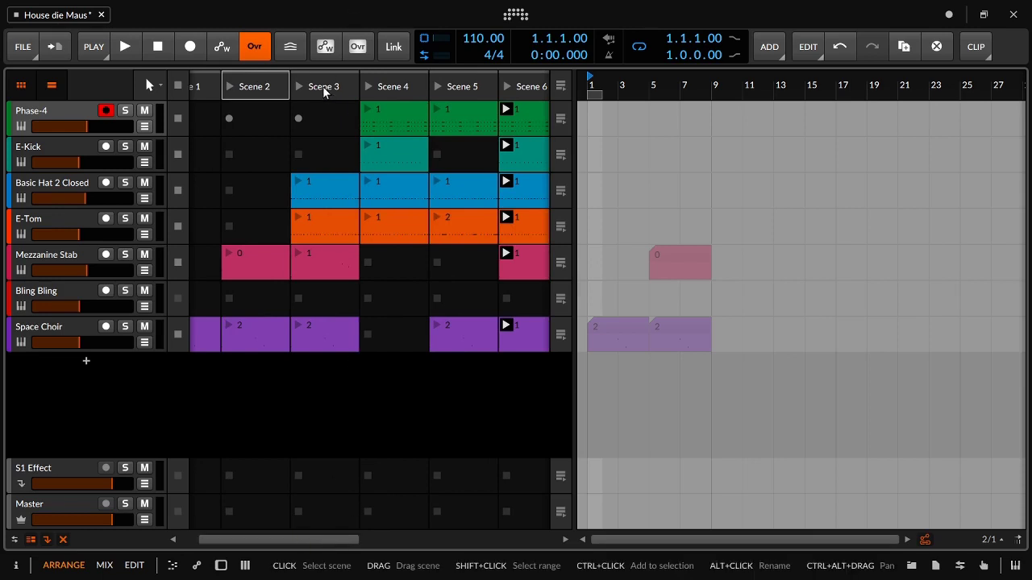
mouse_move(322, 86)
mouse_down()
mouse_move(516, 129)
mouse_move(724, 135)
mouse_up()
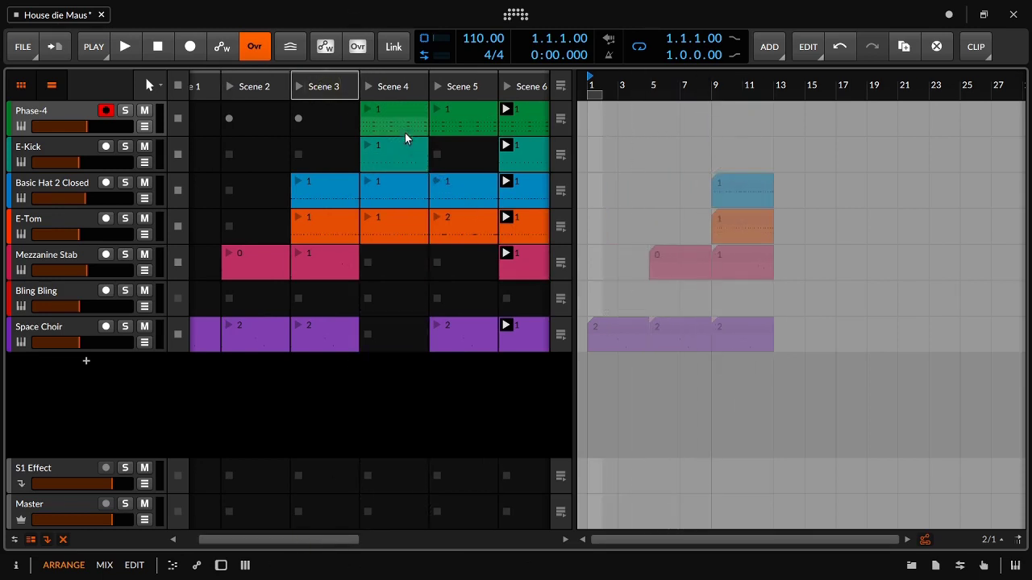
- Launch Scene 3 and Scene 4 for listening, and copy Scene 4 to bar 13 of the arranger timeline
click(298, 87)
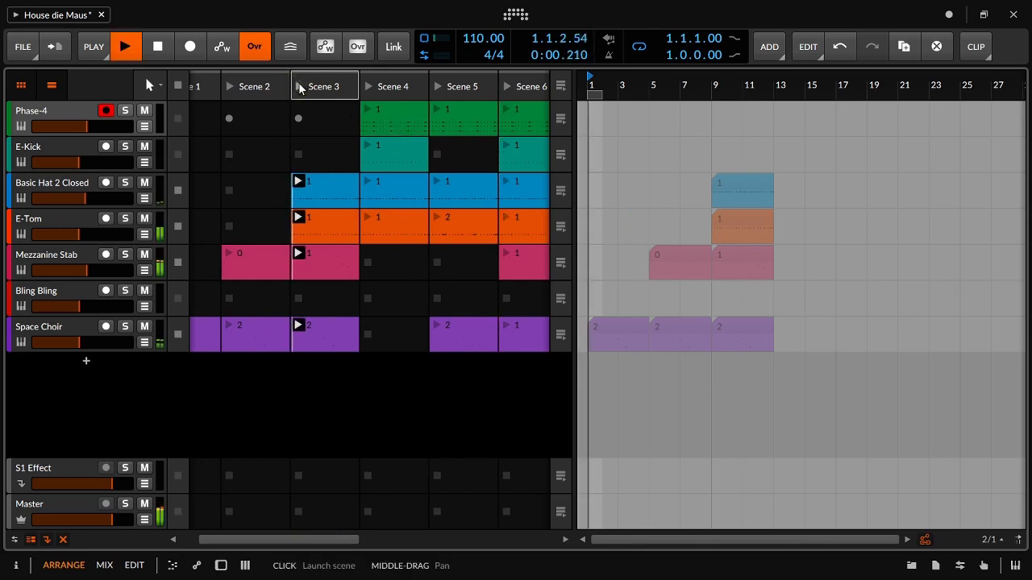
click(369, 89)
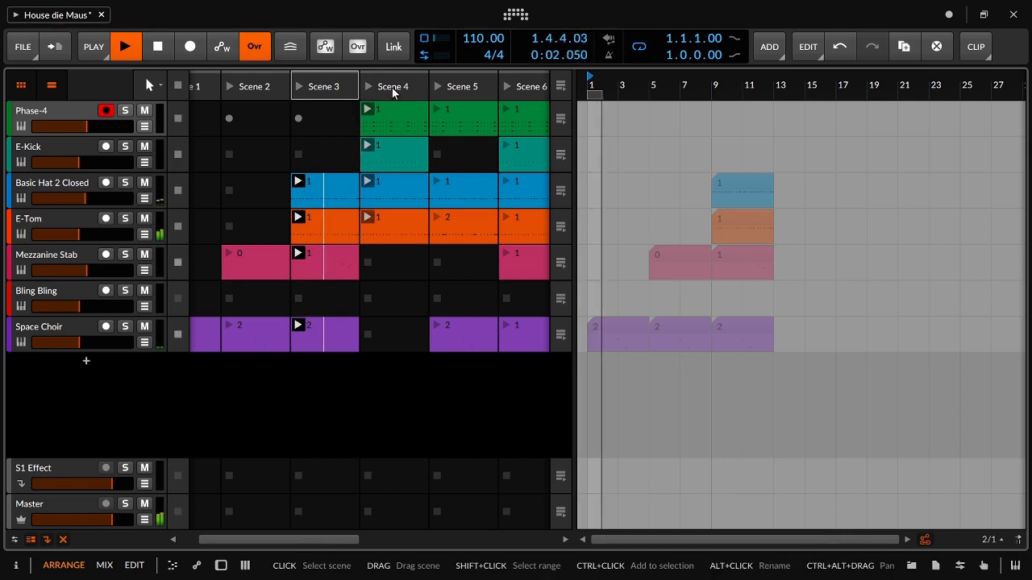
mouse_move(392, 86)
mouse_down()
mouse_move(788, 123)
mouse_move(774, 121)
mouse_up()
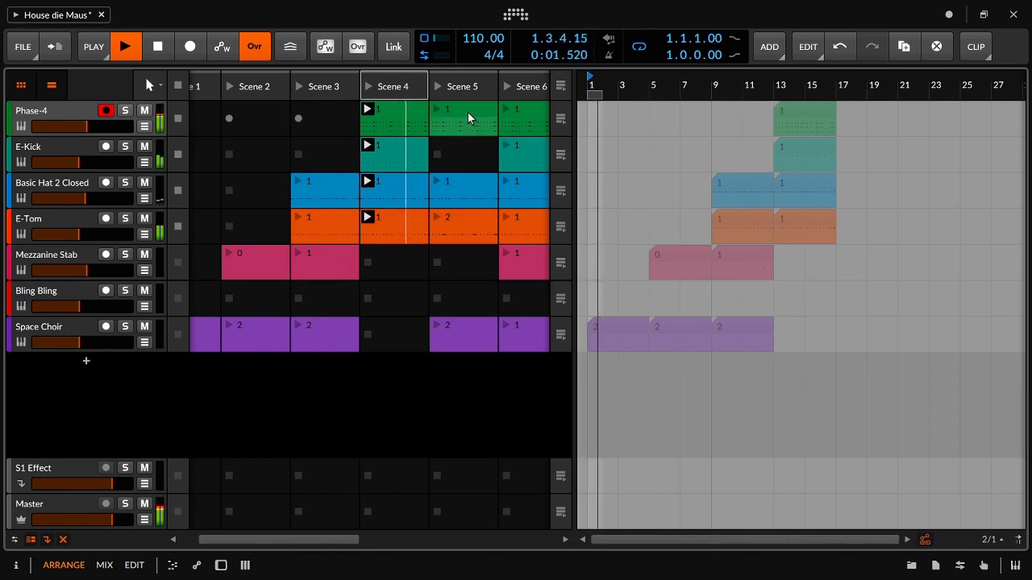
- Copy Scene 4 again to bar 17 of the arranger timeline, then launch Scene 5 and copy it to bar 21
drag(392, 86, 846, 151)
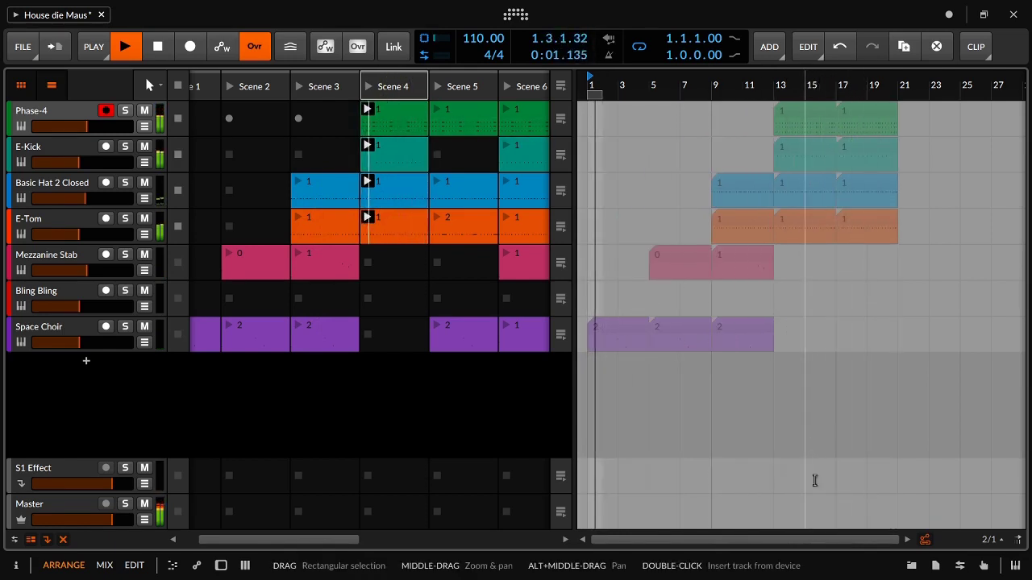
drag(889, 294, 768, 295)
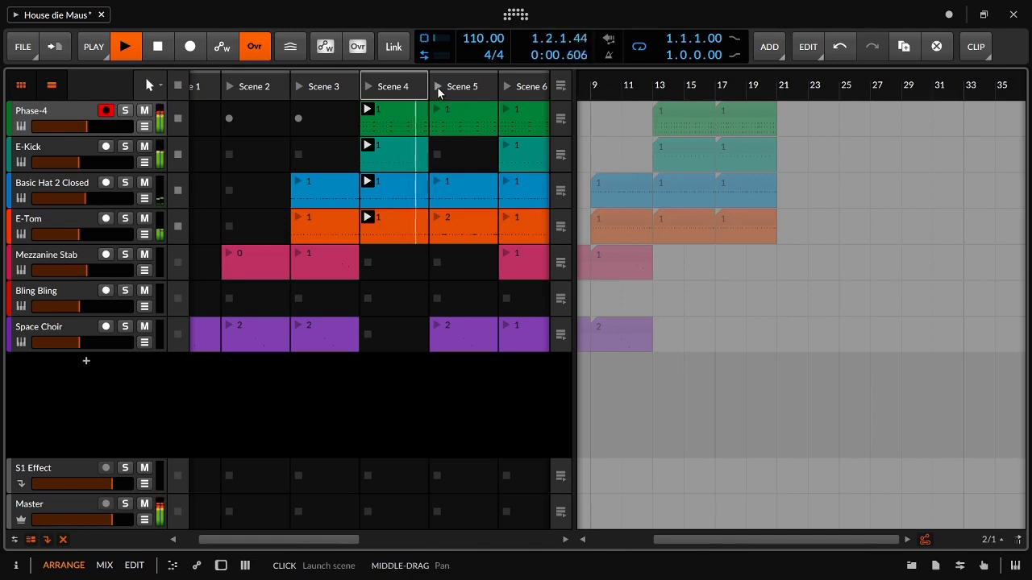
click(438, 87)
mouse_move(471, 89)
mouse_down()
mouse_move(822, 161)
mouse_move(784, 158)
mouse_up()
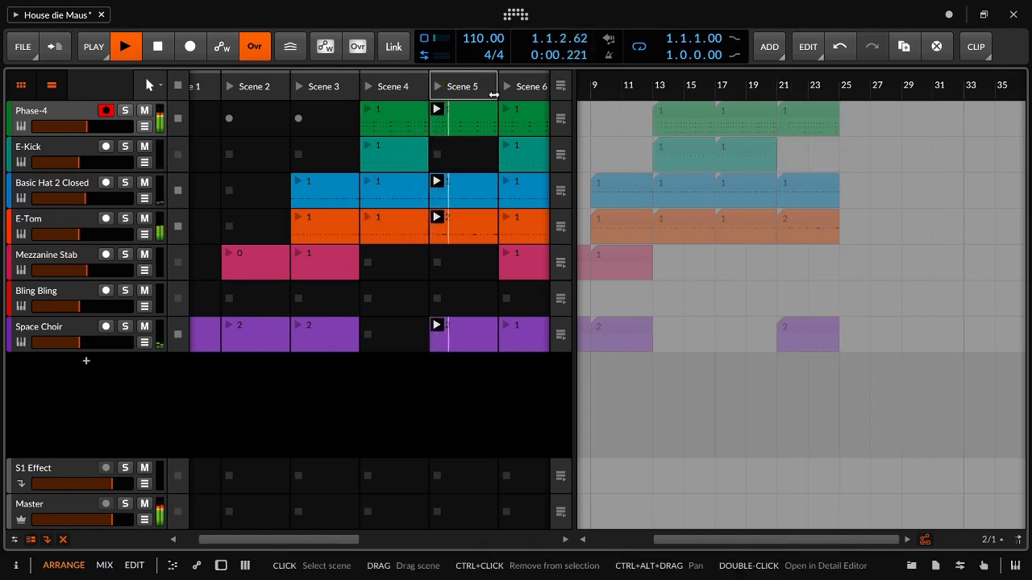
- Copy Scene 6 to bars 25 and 29 of the arranger timeline and launch it for listening
drag(319, 540, 380, 542)
mouse_move(395, 86)
mouse_down()
mouse_move(857, 114)
mouse_move(844, 113)
mouse_up()
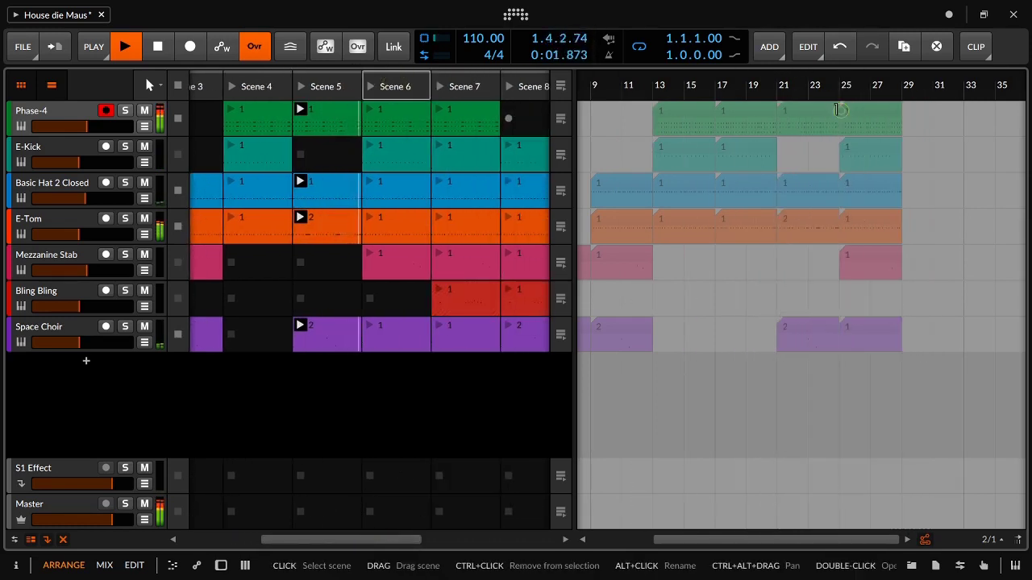
click(378, 90)
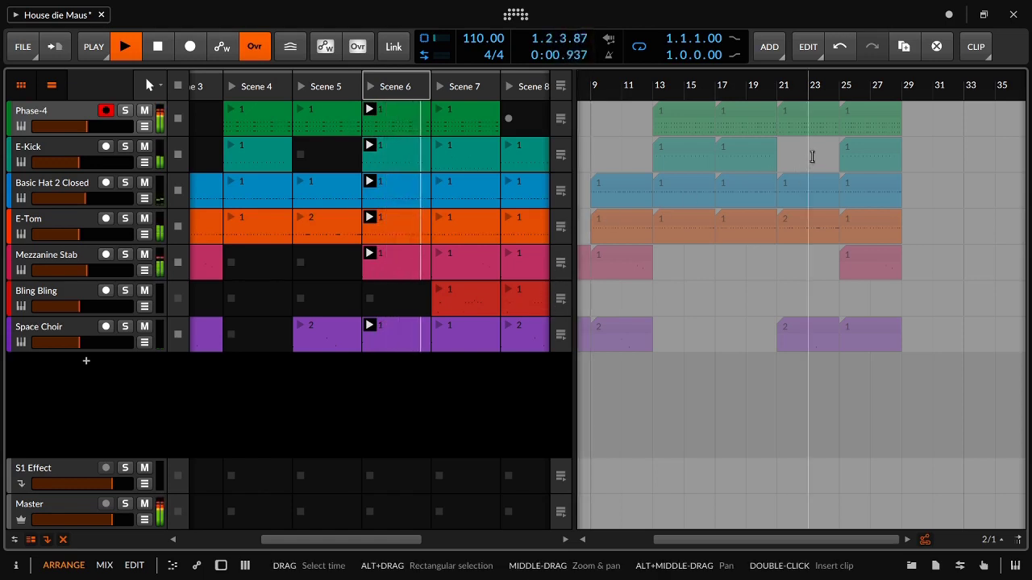
drag(776, 154, 638, 154)
click(402, 87)
drag(408, 91, 770, 129)
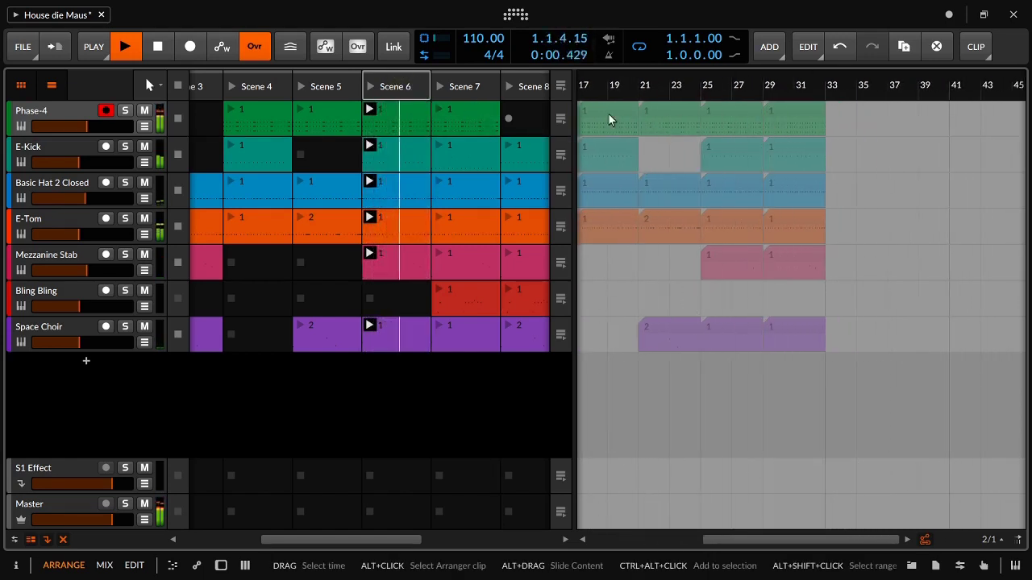
- Alternate Scene 7 and Scene 6 on the arranger timeline: Scene 7 at bars 33 and 41, Scene 6 at bars 37 and 45
drag(461, 86, 830, 119)
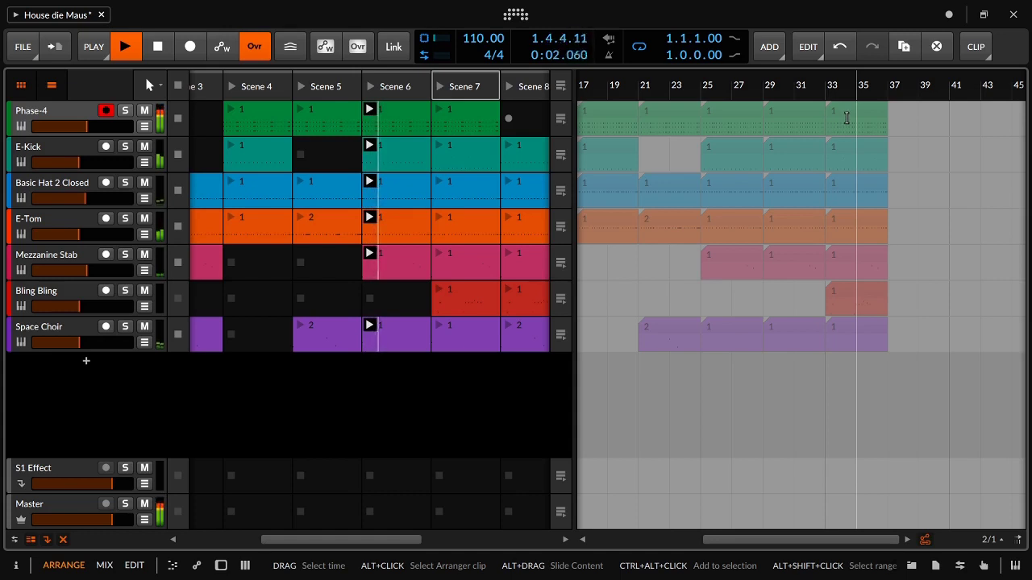
click(395, 84)
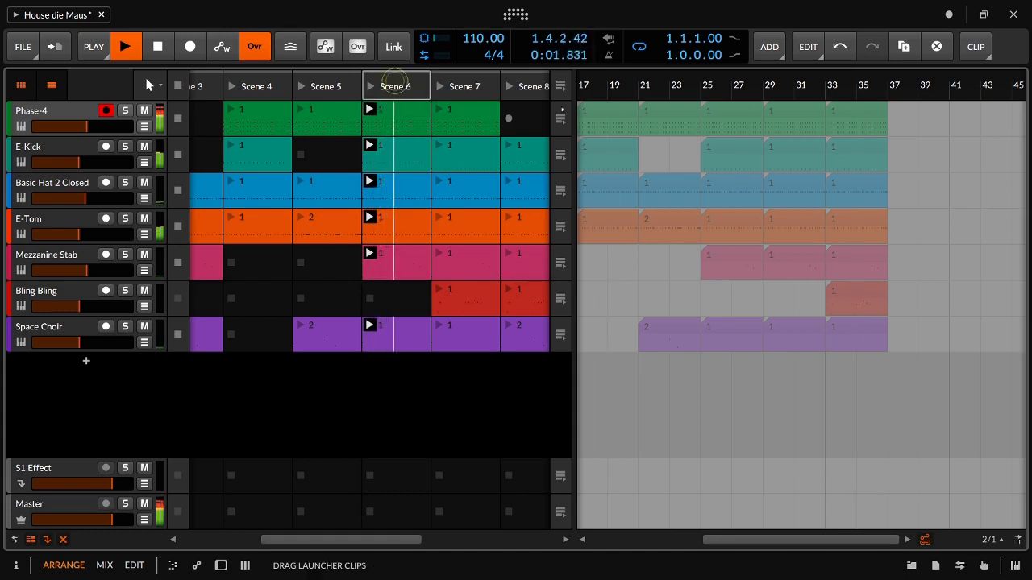
drag(395, 84, 888, 114)
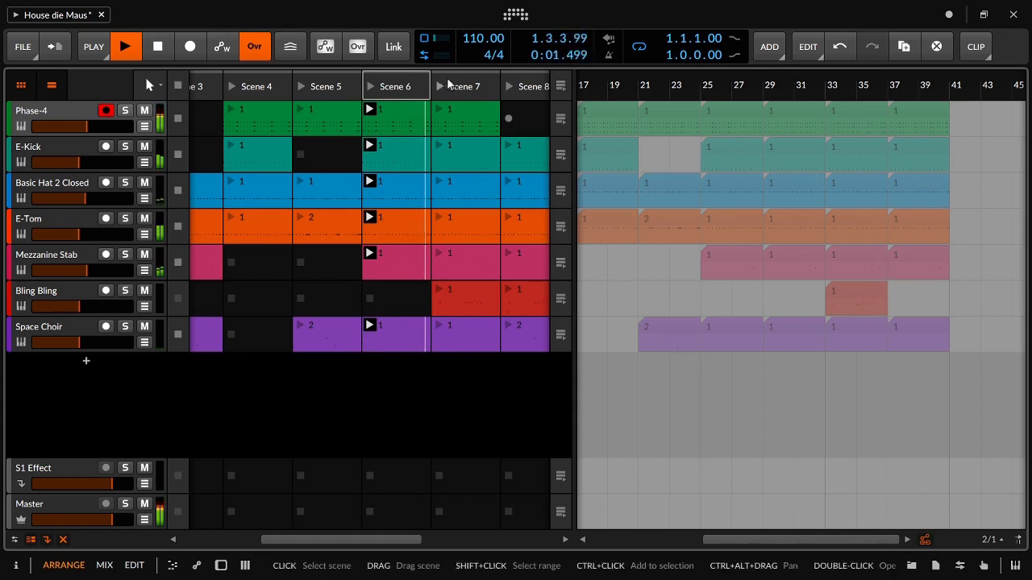
drag(447, 77, 774, 94)
drag(388, 86, 786, 162)
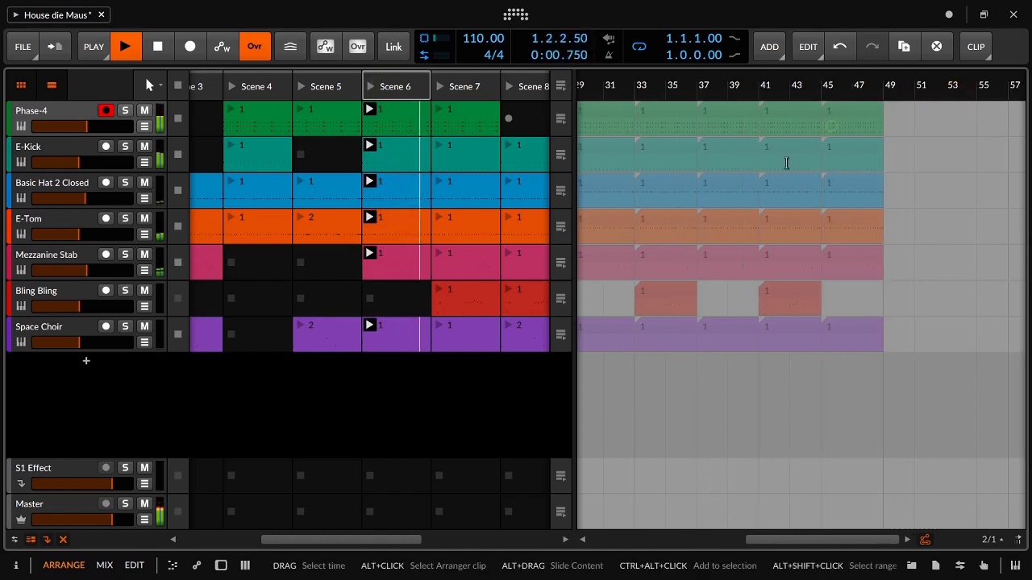
- Launch Scene 8 and Scene 9 for listening, and copy Scene 8 to bar 49 and Scene 9 to bar 53
drag(396, 545, 450, 550)
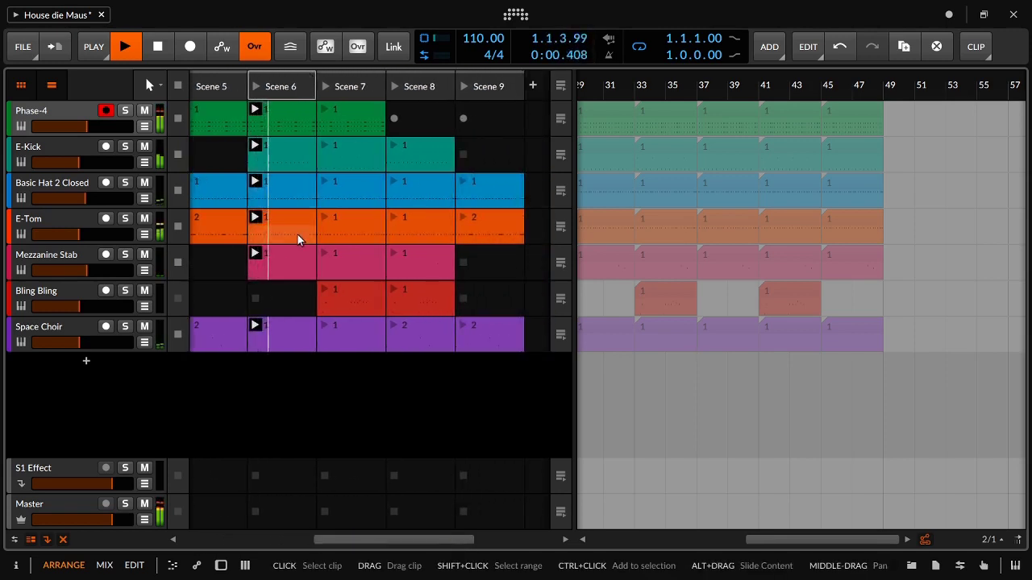
click(398, 86)
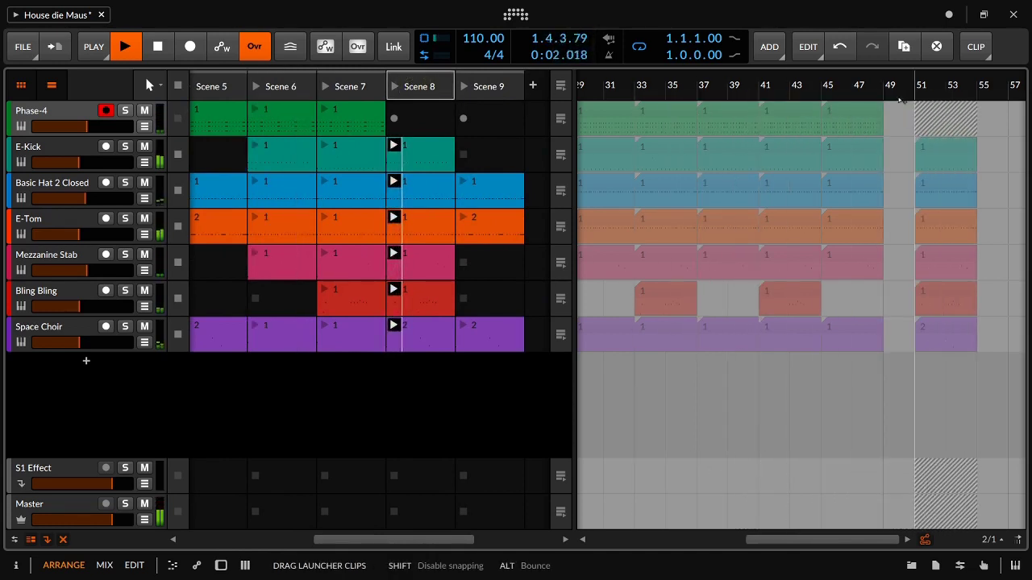
drag(893, 104, 893, 107)
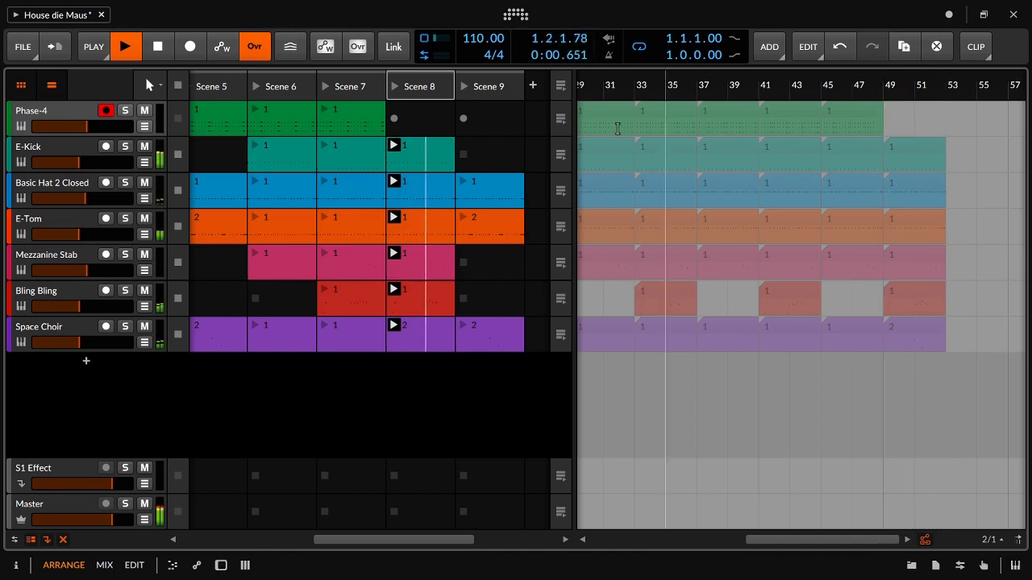
click(466, 84)
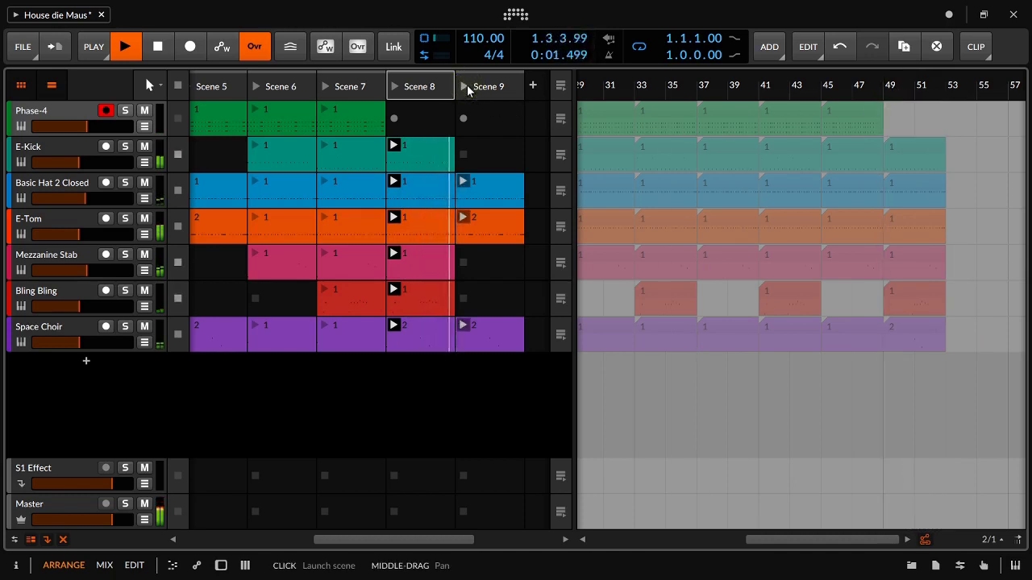
mouse_move(470, 85)
mouse_down()
mouse_move(961, 145)
mouse_move(896, 123)
mouse_move(650, 121)
mouse_up()
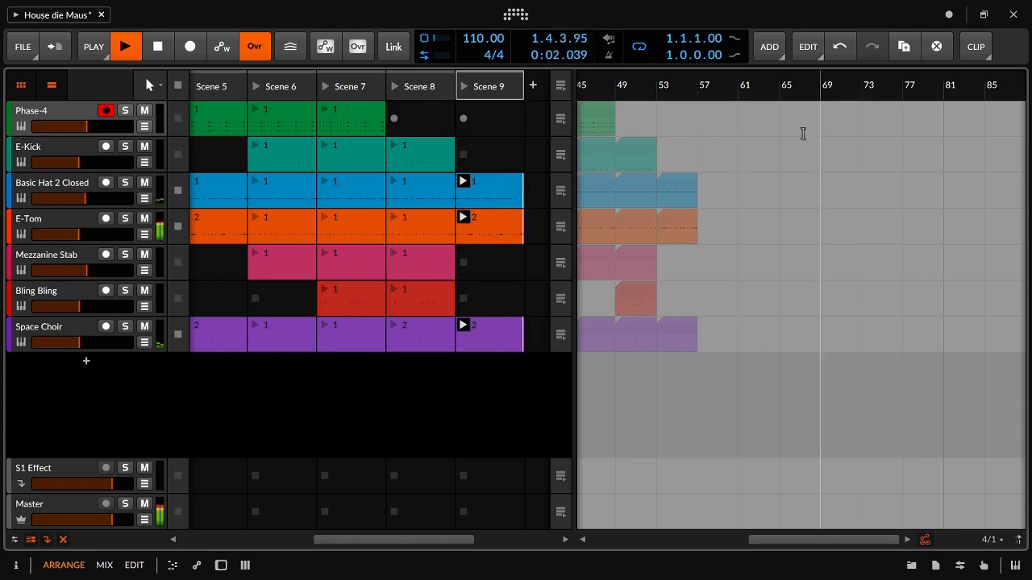
- Insert a time signature change in the arranger ruler near the end of the Scene 9 clips
right_click(682, 85)
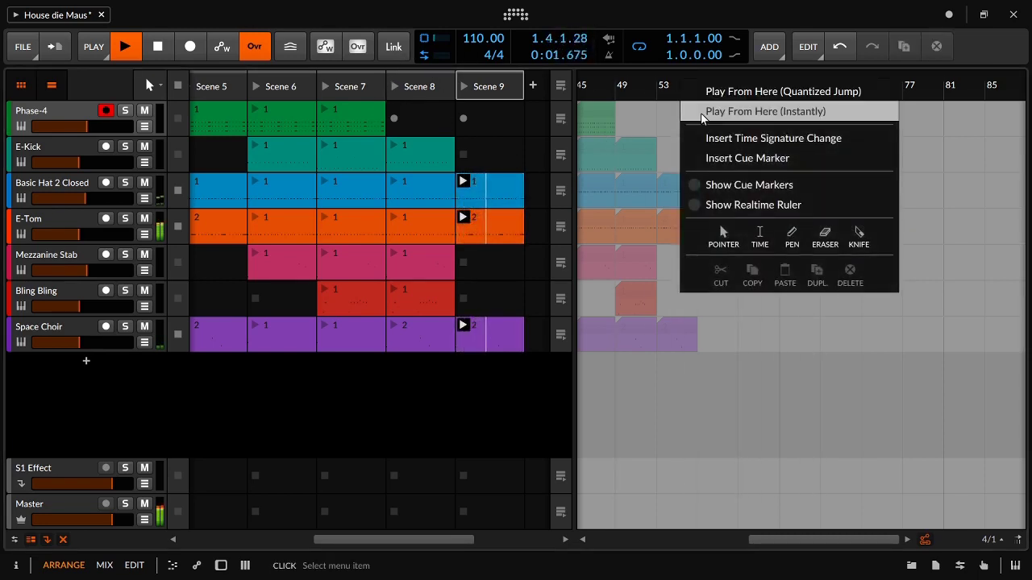
click(714, 137)
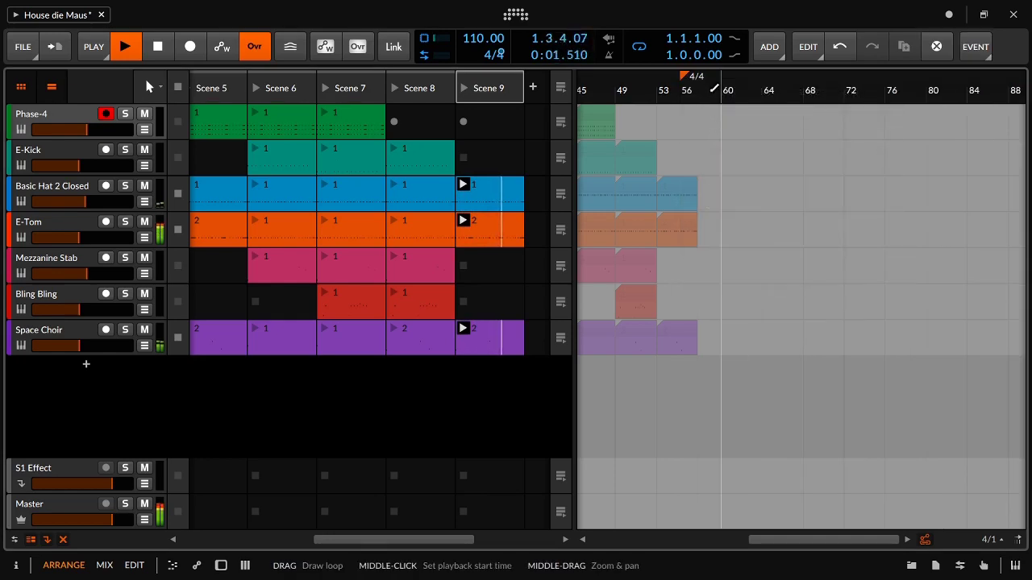
- Show the realtime ruler above the arranger timeline
right_click(729, 84)
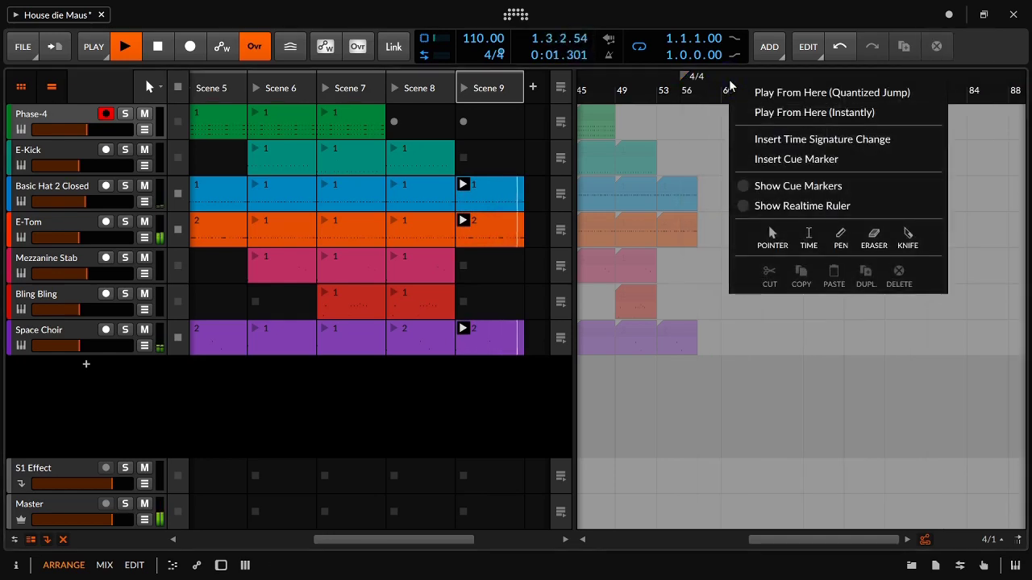
click(803, 205)
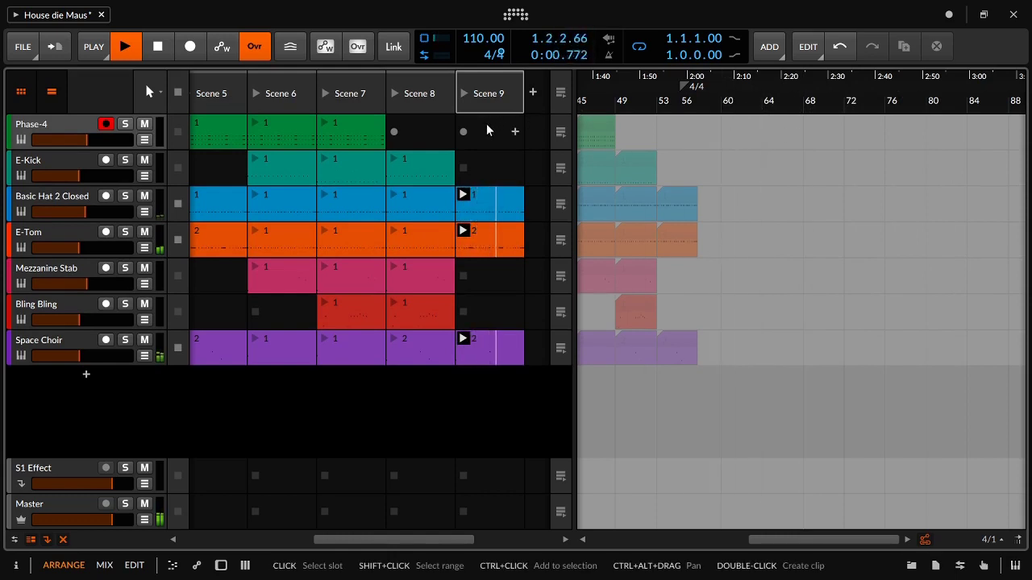
- Copy Scene 7 to the timeline with a gap after the last clips, and delete the 4/4 time signature change
drag(350, 98, 745, 139)
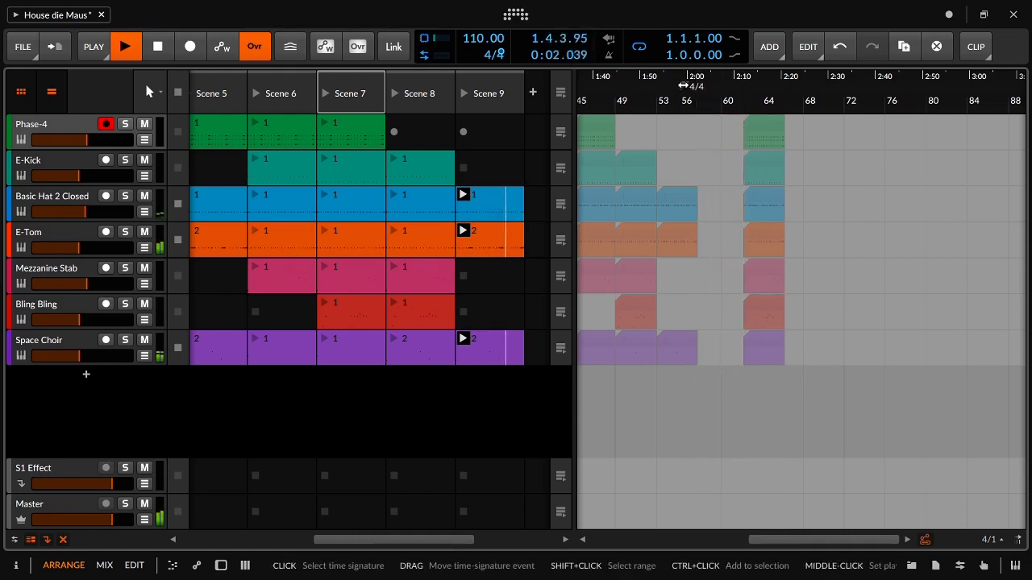
right_click(685, 90)
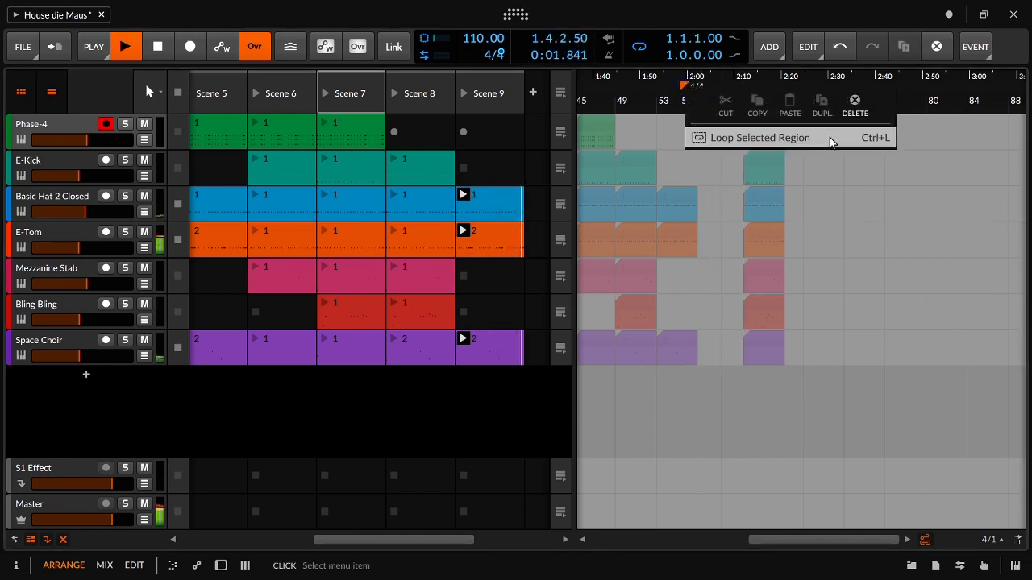
right_click(691, 82)
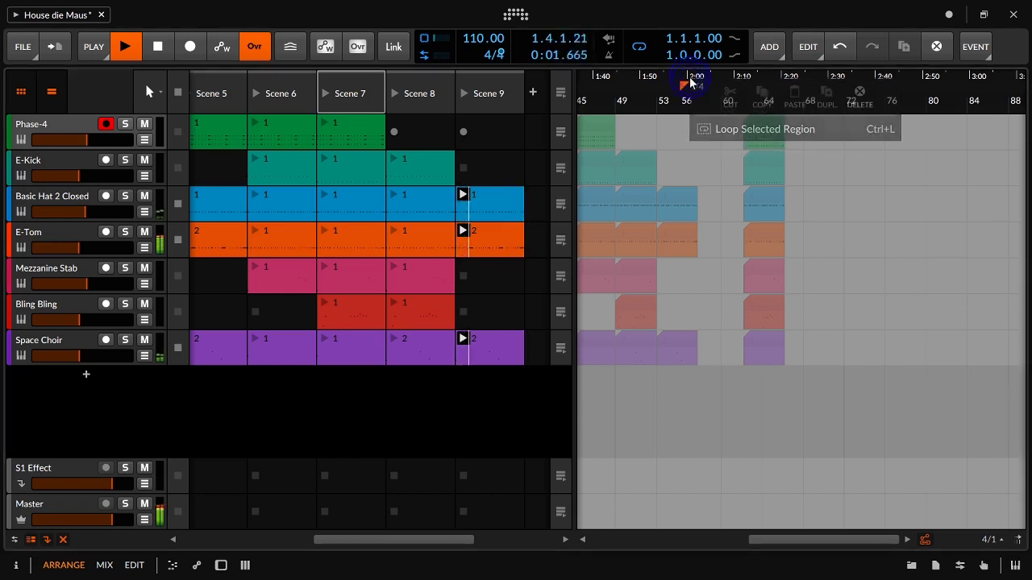
right_click(669, 75)
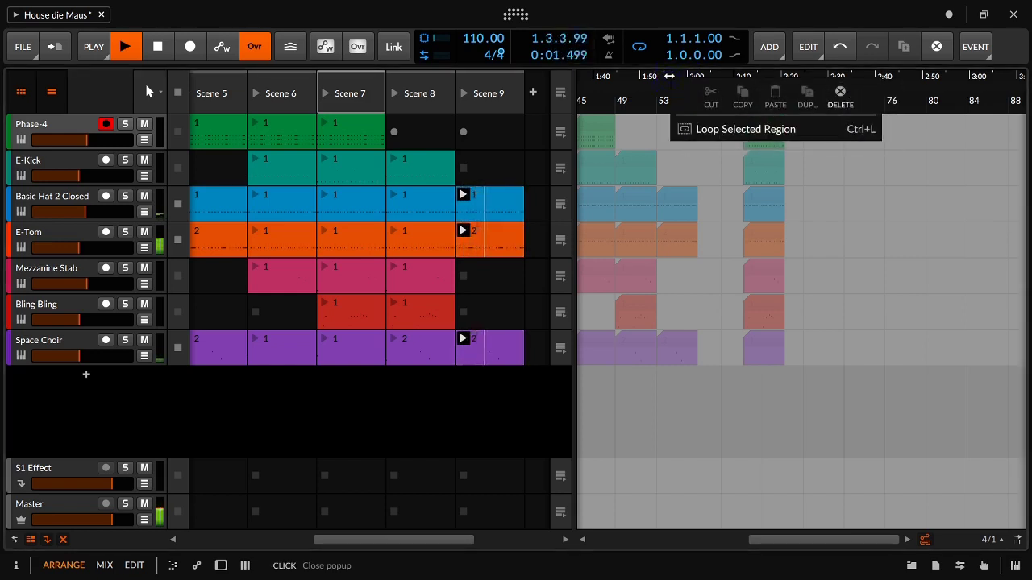
click(664, 75)
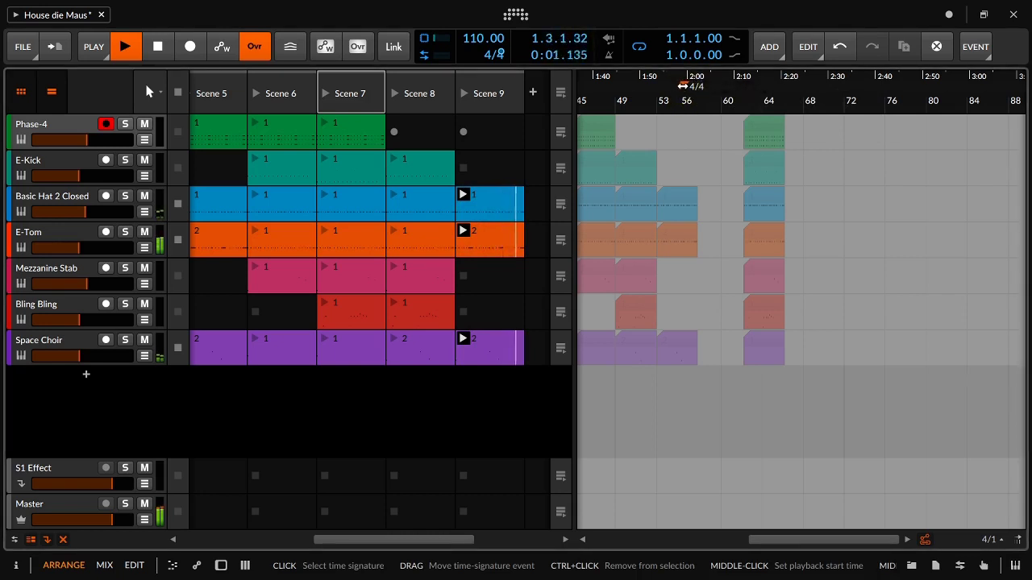
key(Delete)
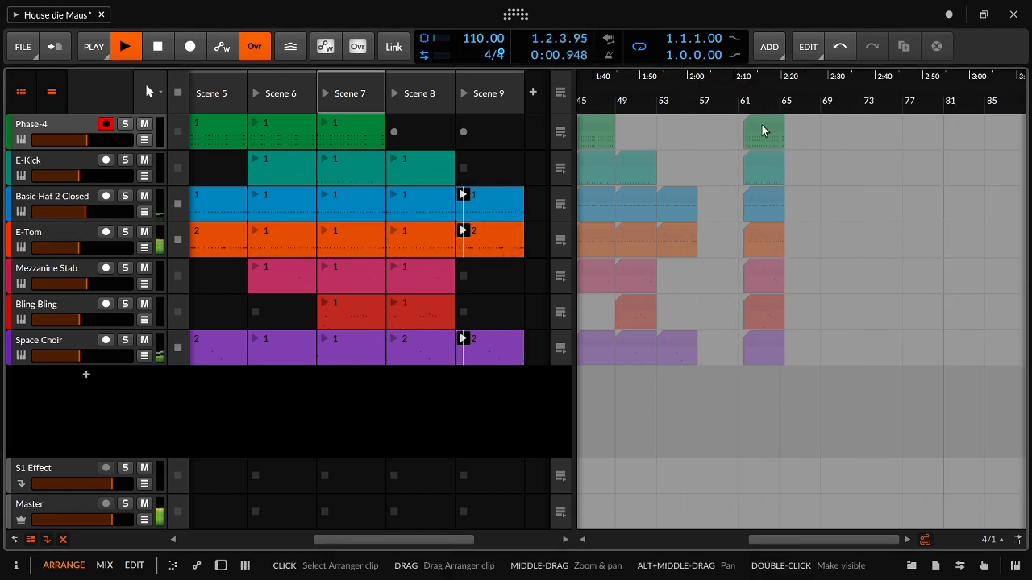
- Delete the separate group of Scene 7 clips that starts around bar 61
drag(802, 433, 746, 113)
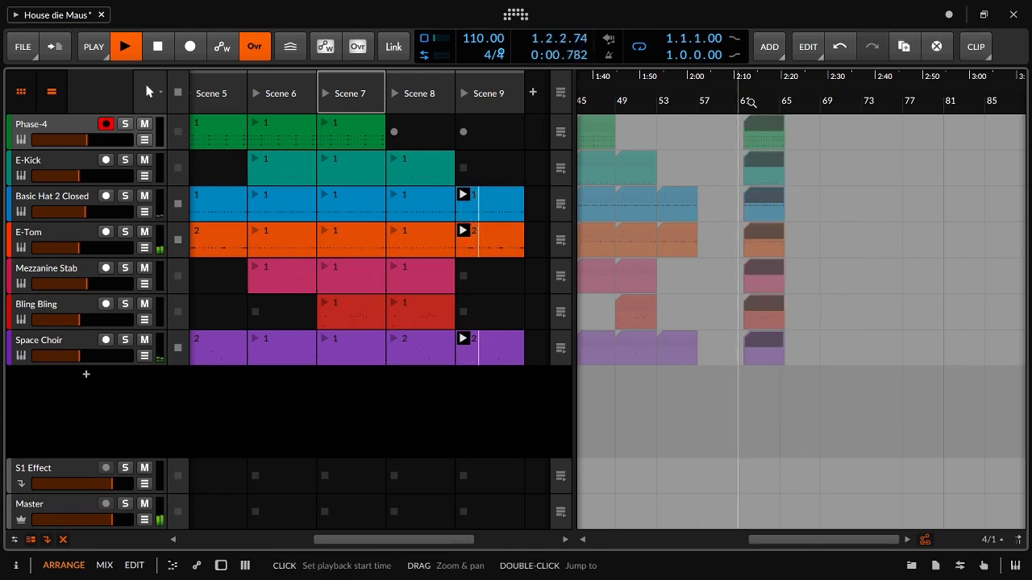
key(Delete)
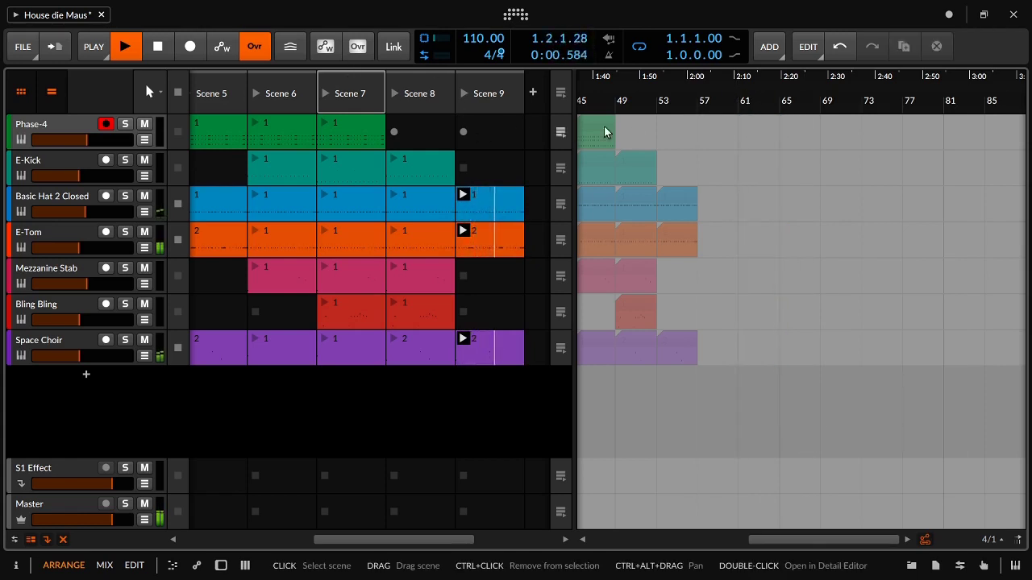
- Copy Scene 7 to bars 57, 61 and 69 of the arranger timeline and Scene 6 to bar 65
drag(751, 166, 786, 122)
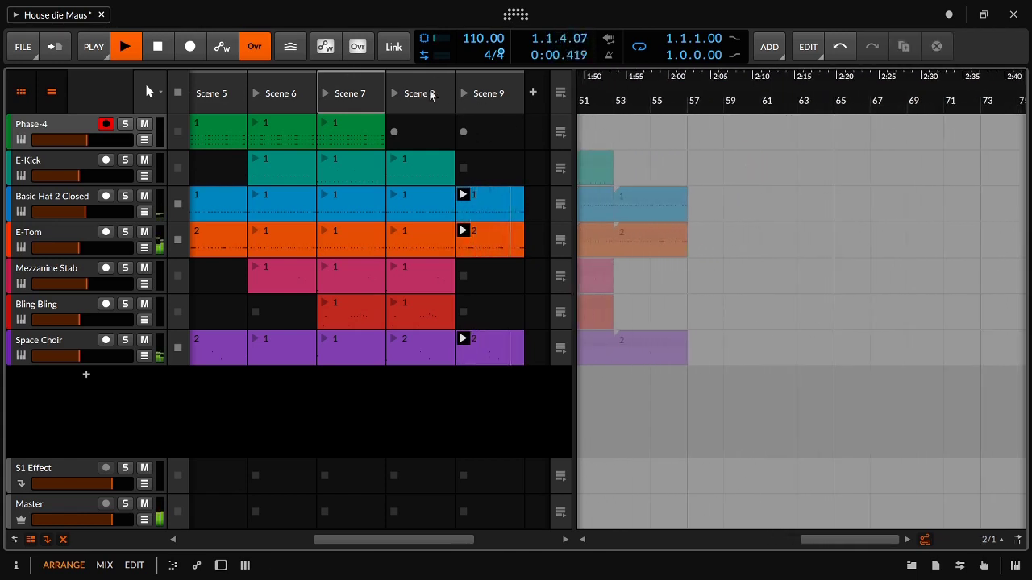
drag(357, 86, 699, 144)
drag(355, 87, 772, 150)
drag(299, 85, 765, 135)
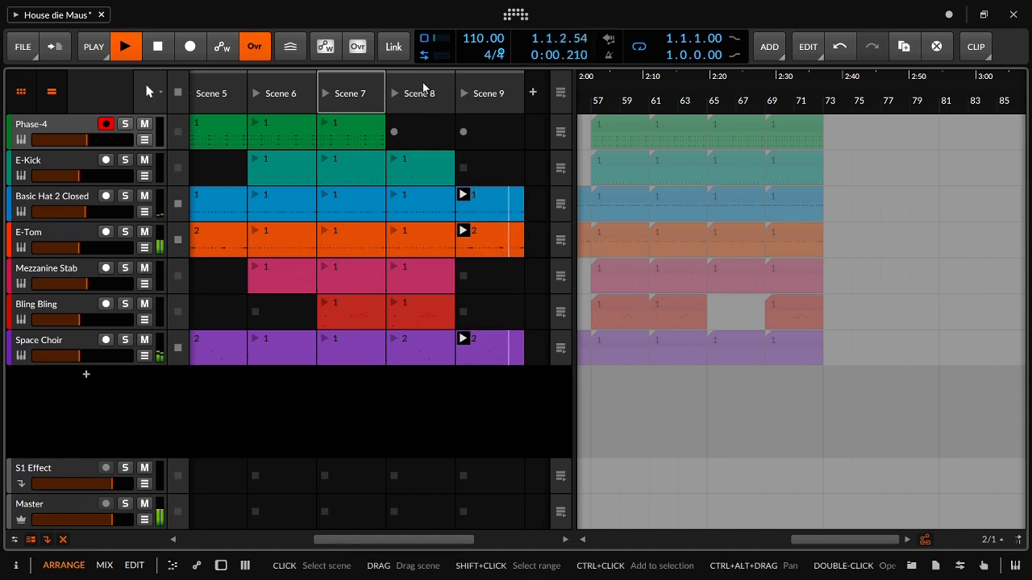
- Copy Scene 8, Scene 9 and Scene 6 to bars 73, 77 and 81, launching Scene 6 for listening
drag(420, 92, 830, 124)
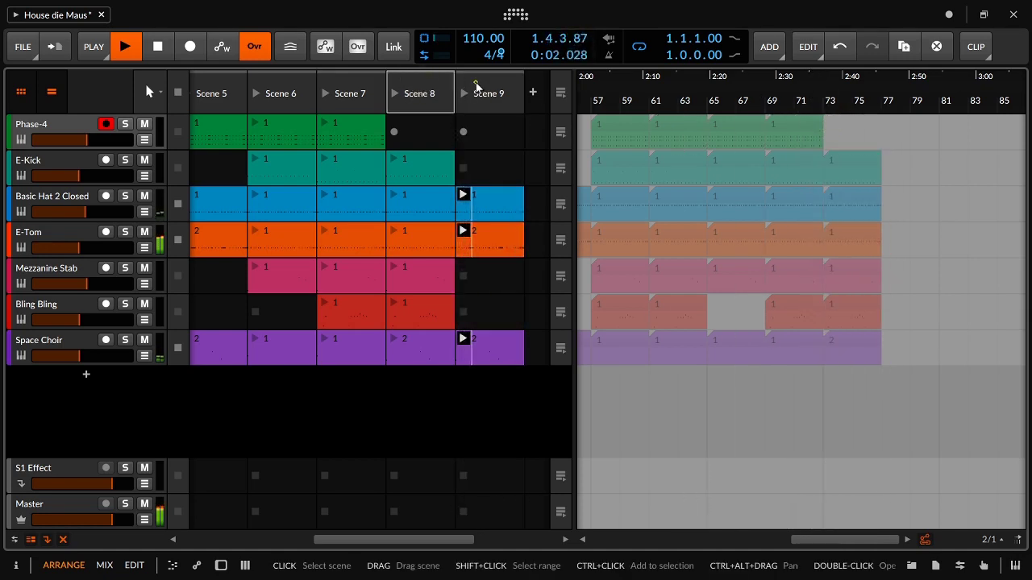
drag(489, 93, 884, 138)
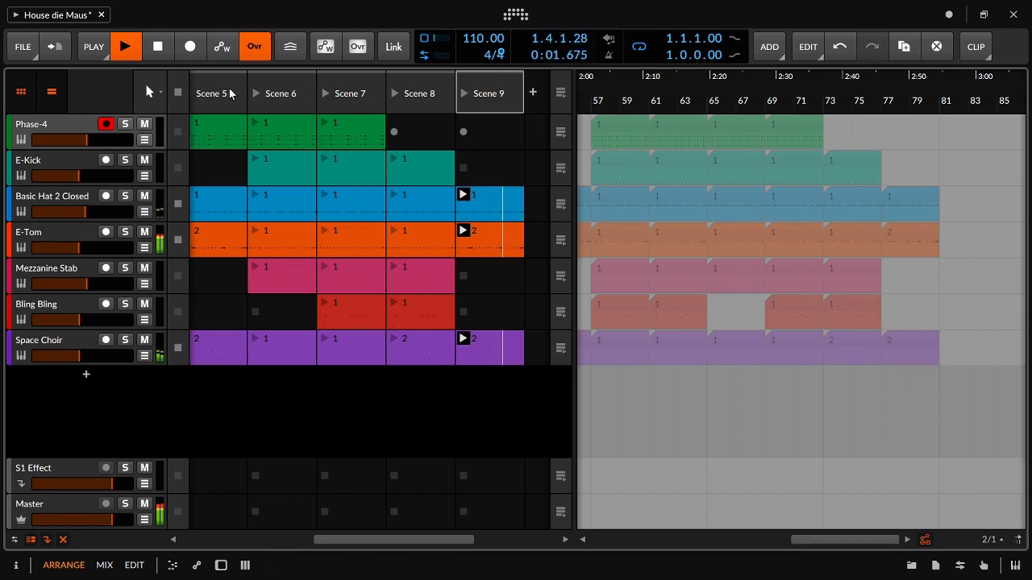
click(254, 93)
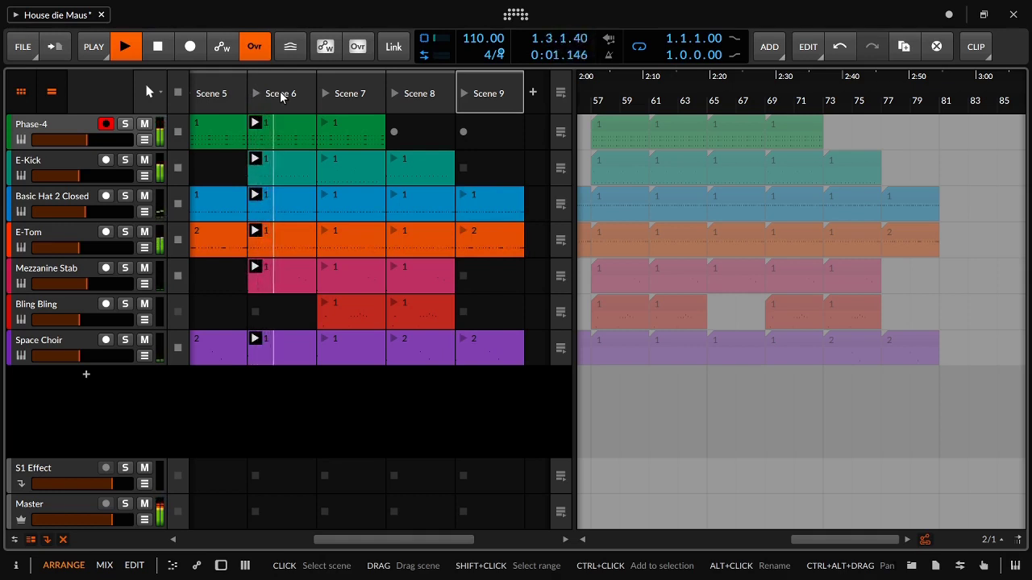
drag(602, 192, 459, 219)
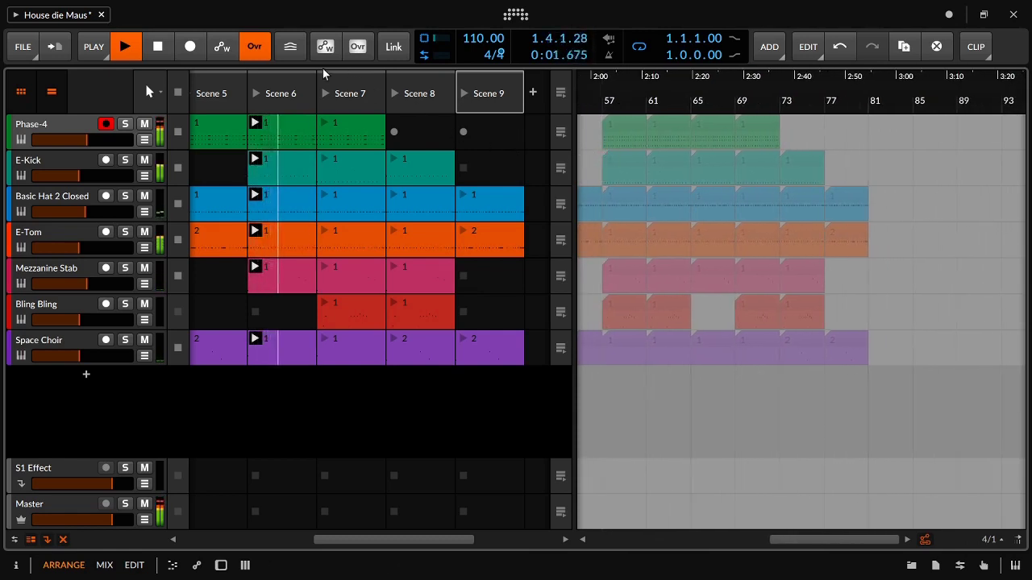
drag(281, 88, 879, 117)
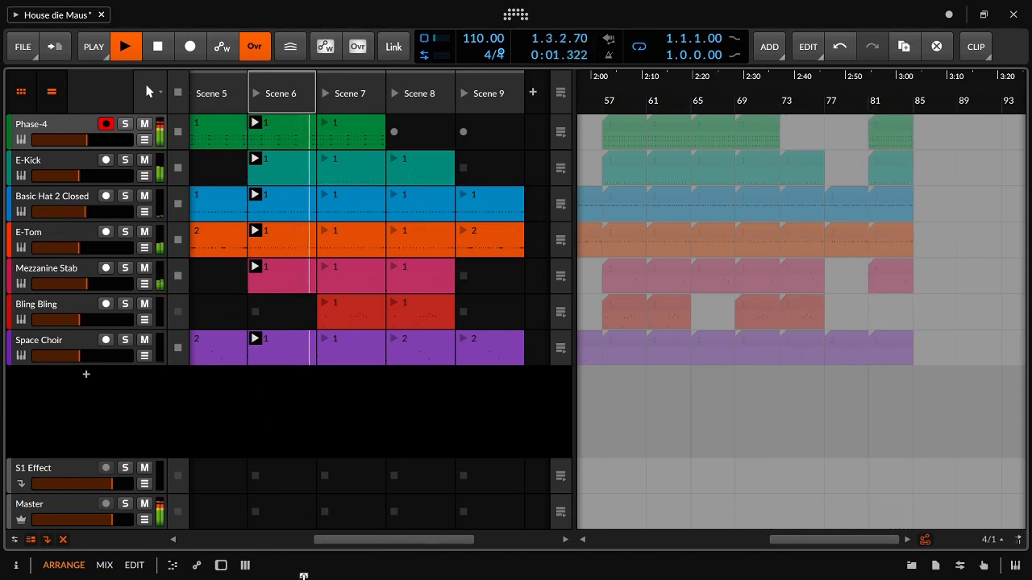
scroll(316, 539, left, 1)
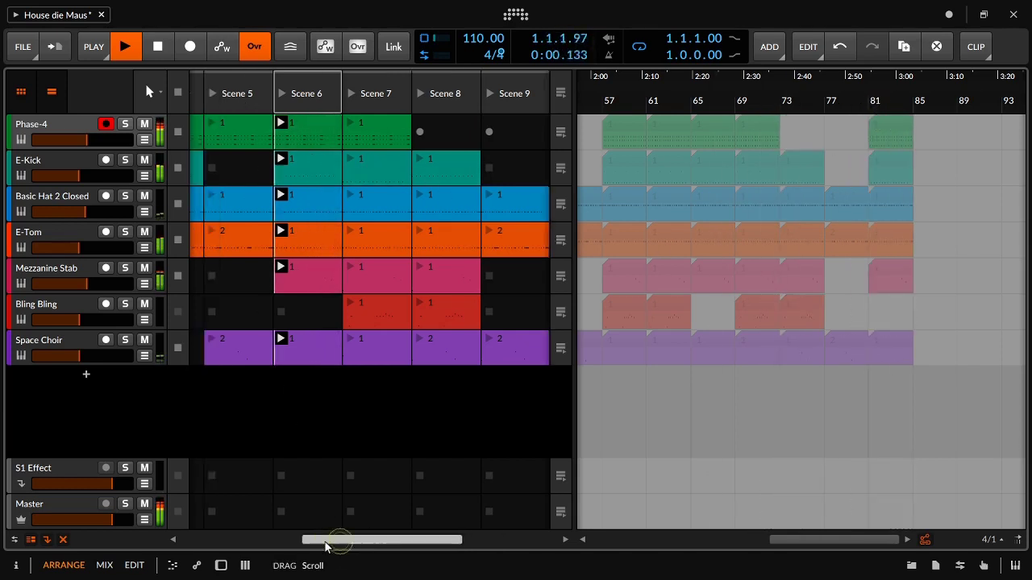
- Copy Scene 5 to bar 85 and Scene 3 to bar 89 of the arranger timeline, launching Scenes 5, 4 and 3 for listening
click(259, 99)
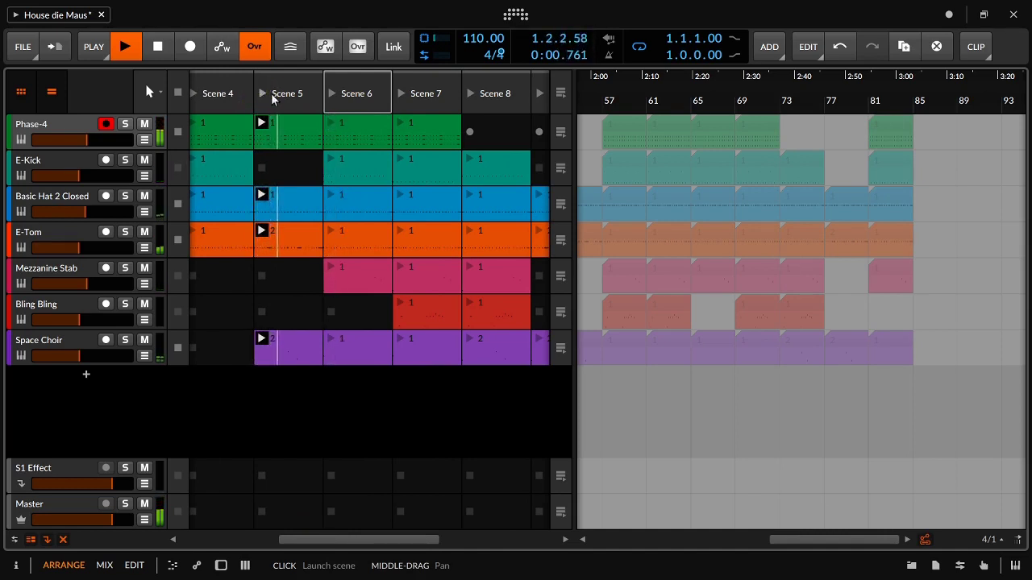
mouse_move(273, 99)
mouse_down()
mouse_move(766, 142)
mouse_move(919, 143)
mouse_up()
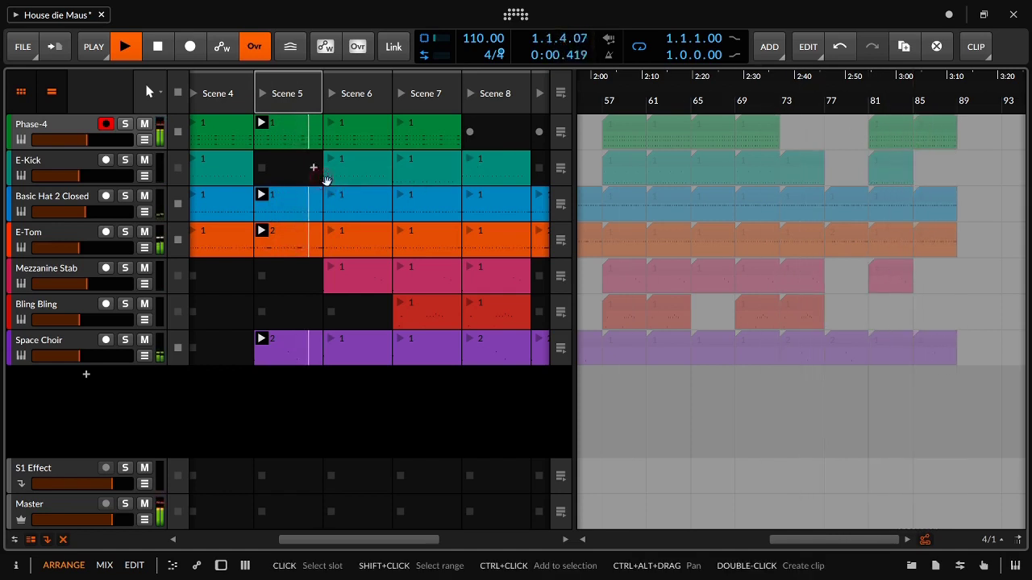
drag(324, 179, 457, 216)
click(328, 92)
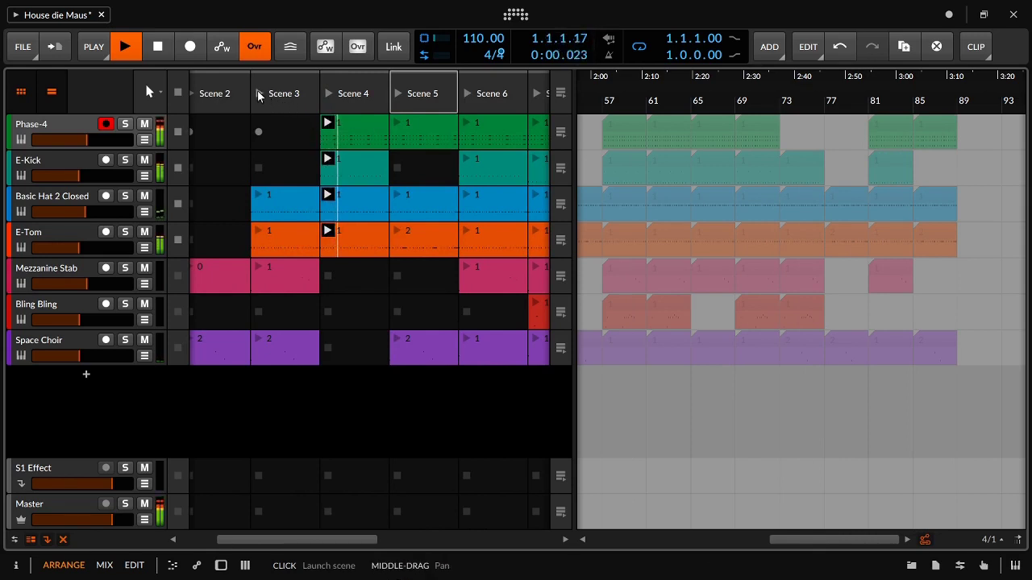
click(258, 94)
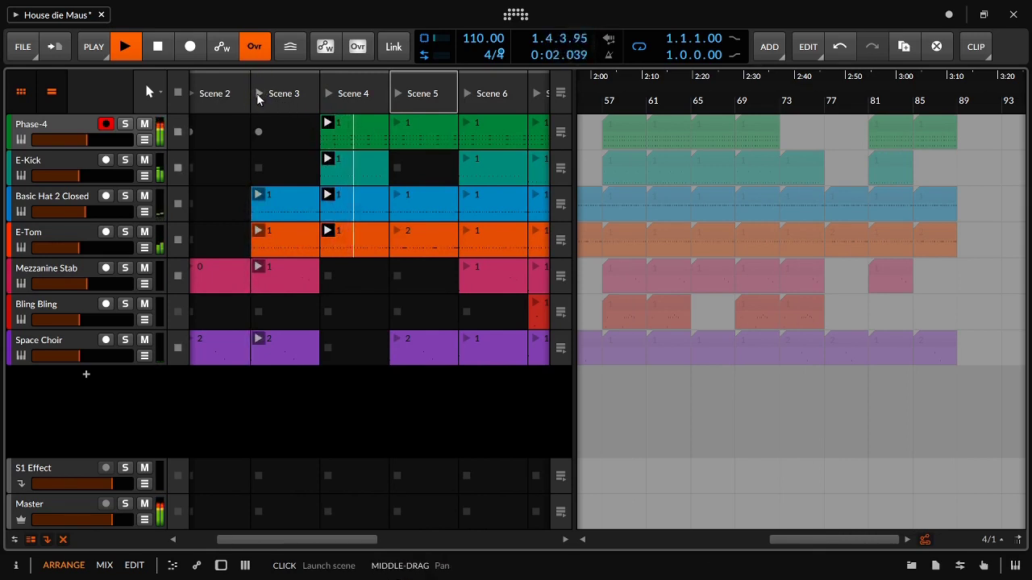
mouse_move(302, 94)
mouse_down()
mouse_move(939, 169)
mouse_move(964, 160)
mouse_move(607, 158)
mouse_up()
click(916, 150)
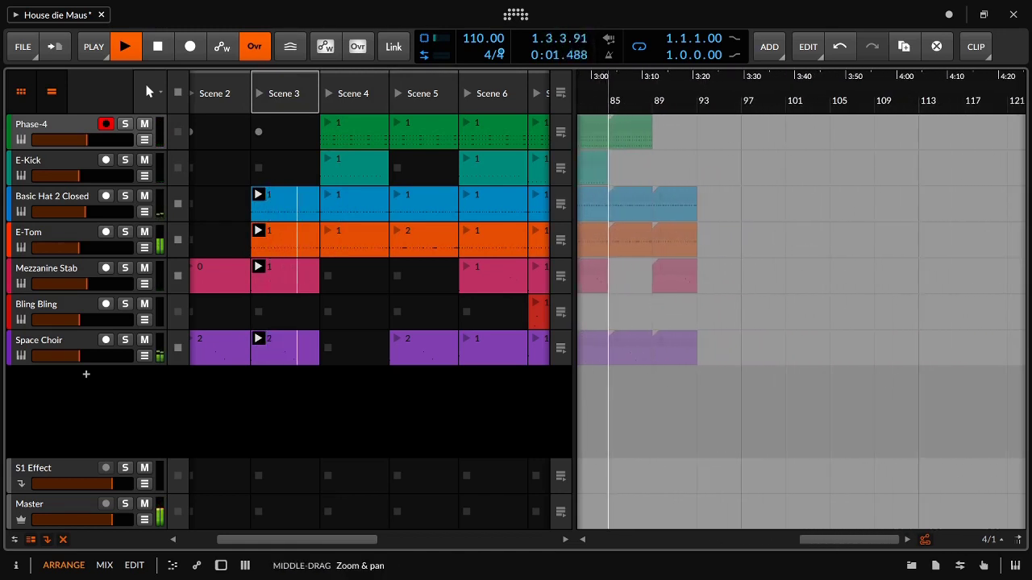
- Copy Scene 2 to bar 93, launching it for listening, and copy only Scene 6's Space Choir clip to bar 97
drag(696, 164, 688, 177)
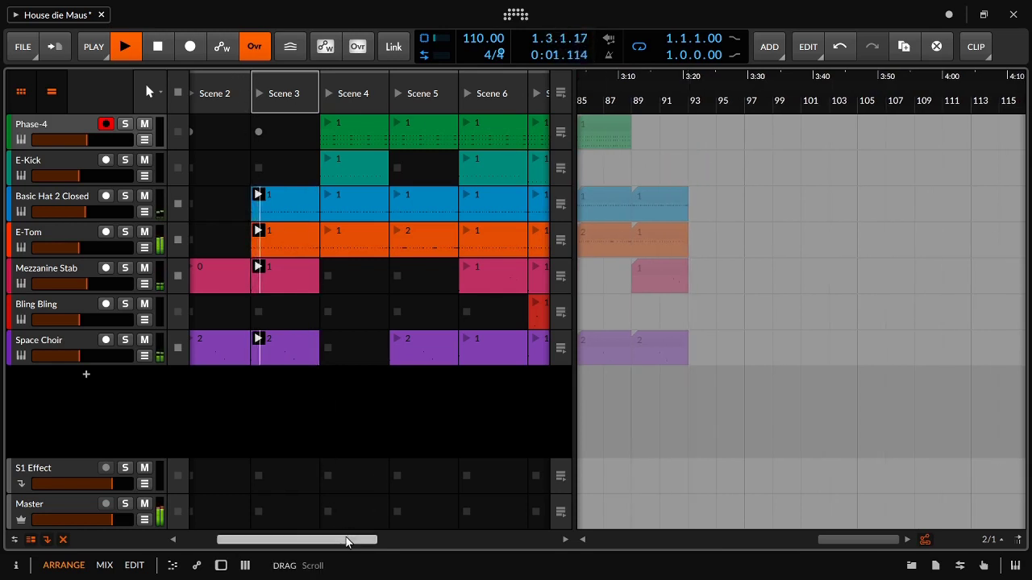
drag(345, 534, 308, 533)
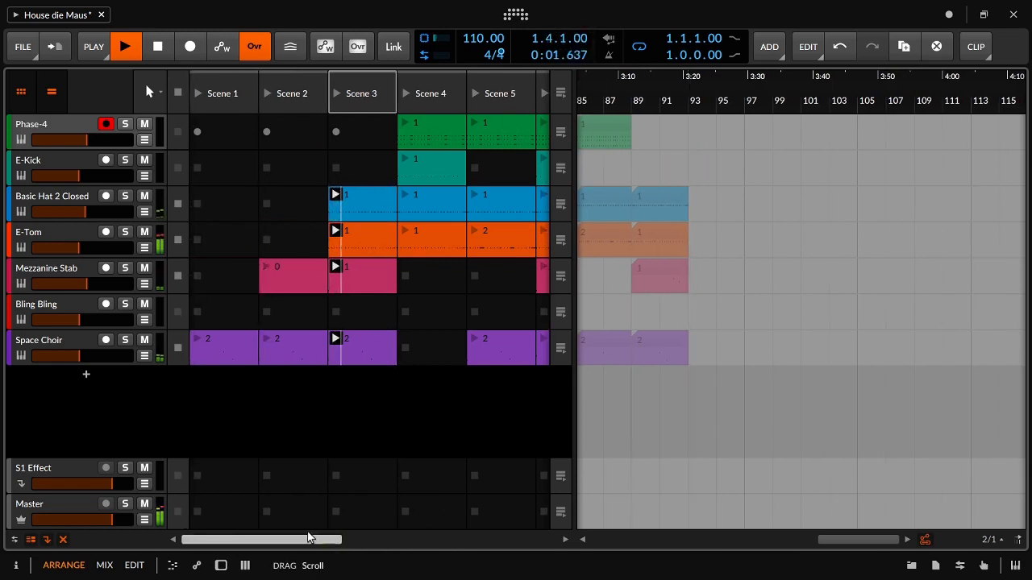
click(267, 98)
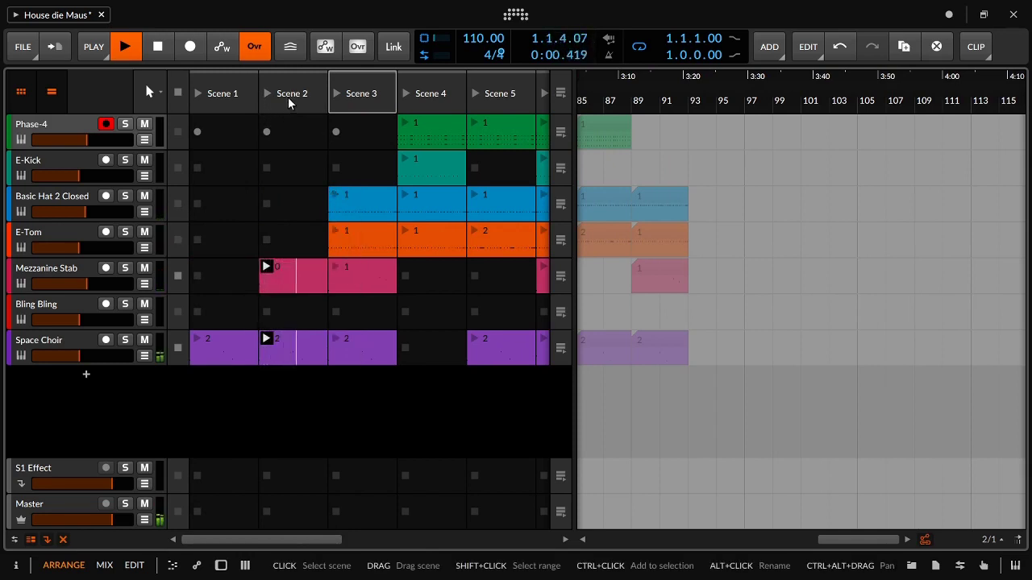
drag(287, 98, 691, 134)
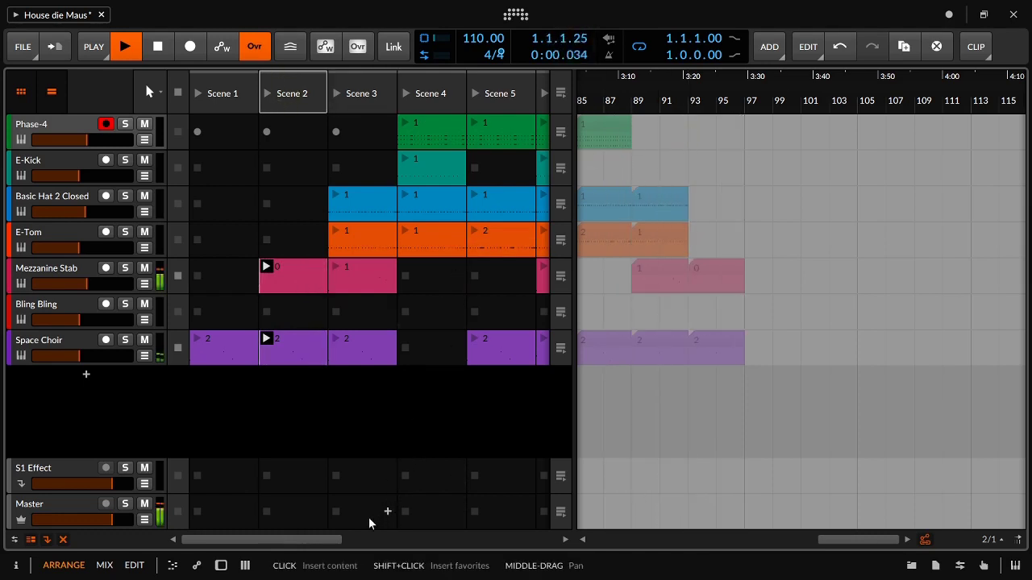
drag(319, 540, 419, 560)
drag(347, 338, 750, 347)
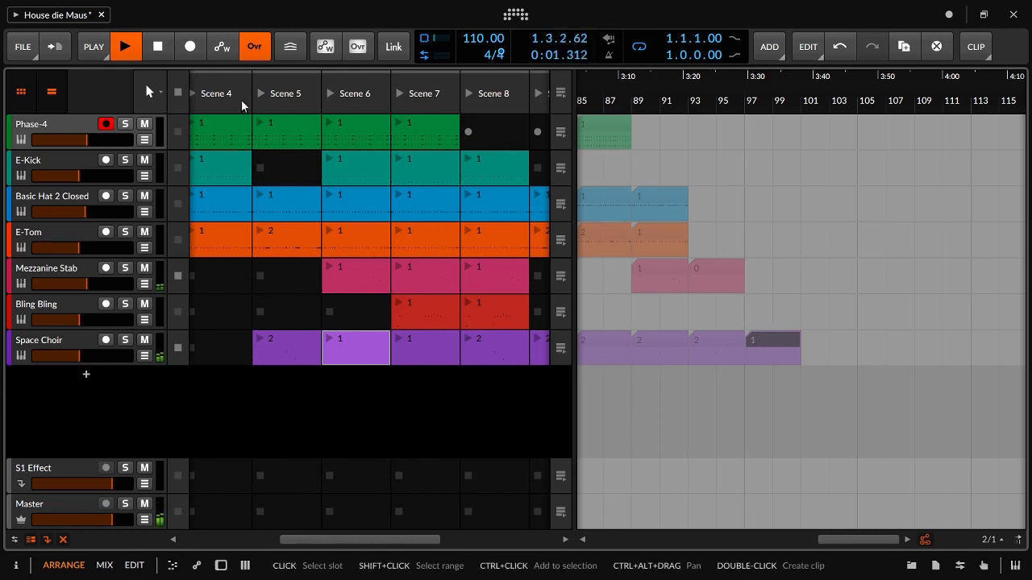
- Stop playback, hide the clip launcher and switch all tracks' playback to the arranger timeline
click(158, 42)
click(18, 93)
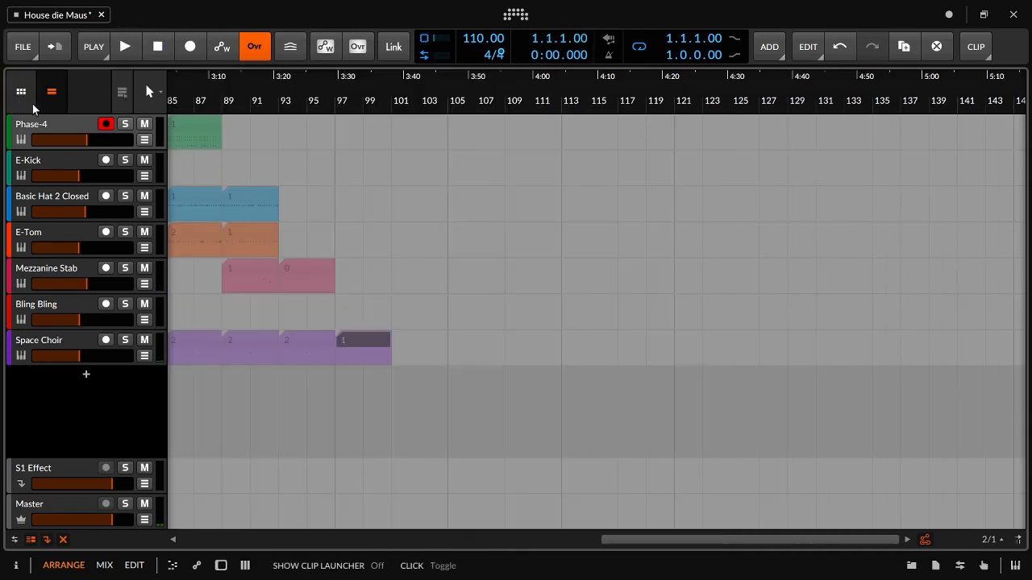
click(130, 94)
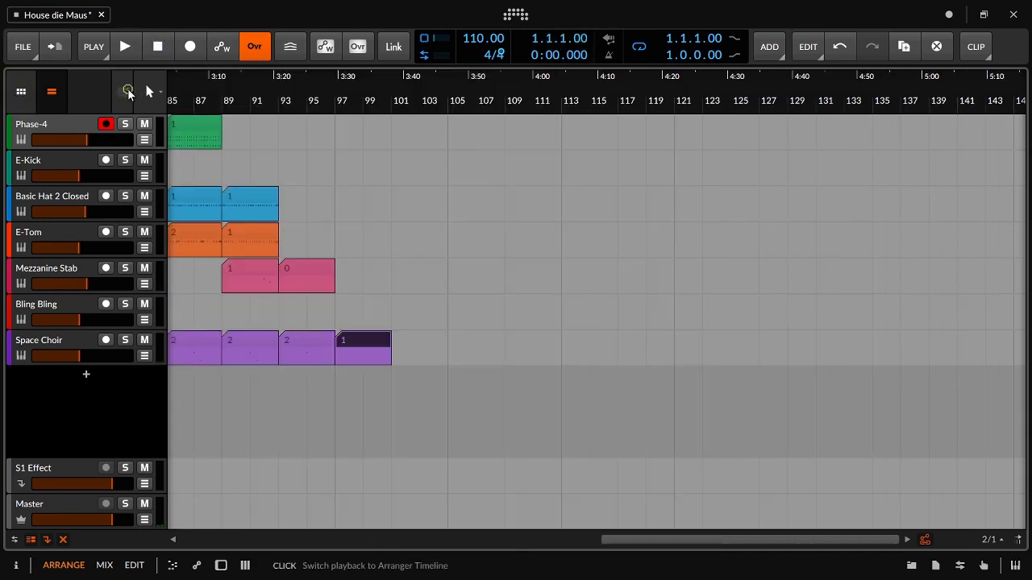
drag(311, 229, 354, 278)
drag(689, 278, 844, 190)
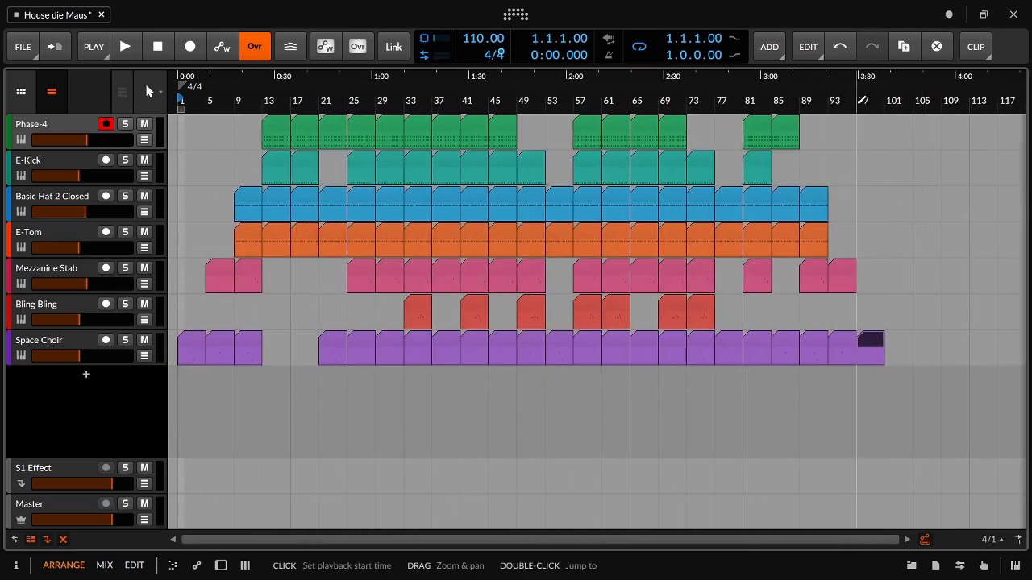
- Set the arranger loop range to 100 bars from bar 1 across the whole song, and play the arrangement
drag(886, 100, 179, 103)
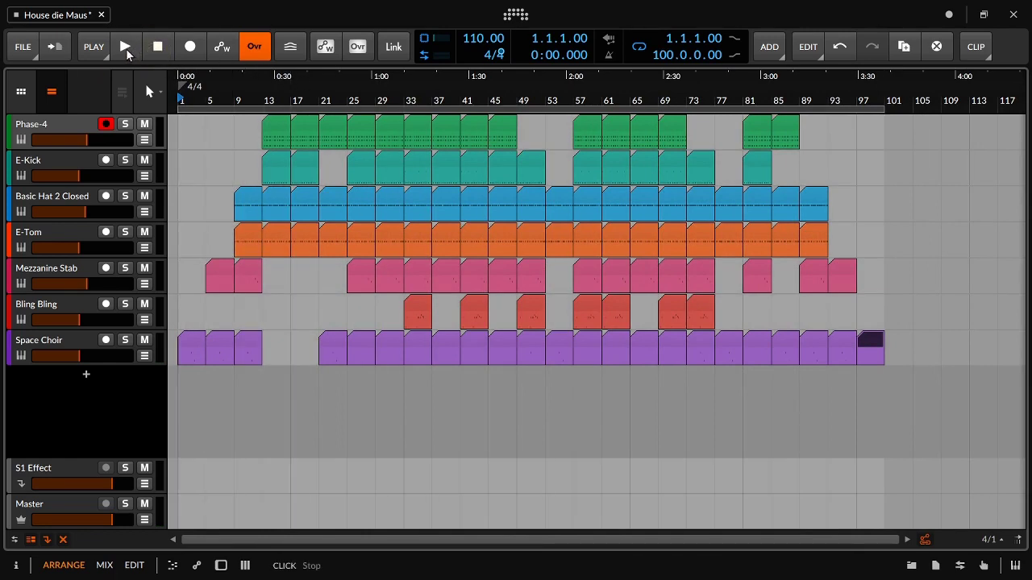
click(125, 48)
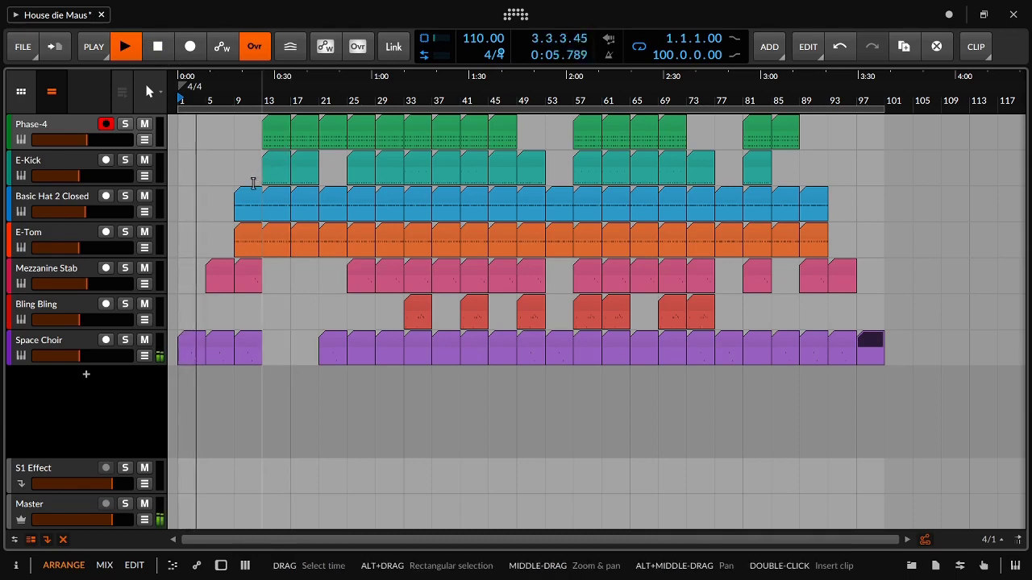
mouse_move(253, 184)
mouse_down()
mouse_move(286, 148)
mouse_move(262, 184)
mouse_up()
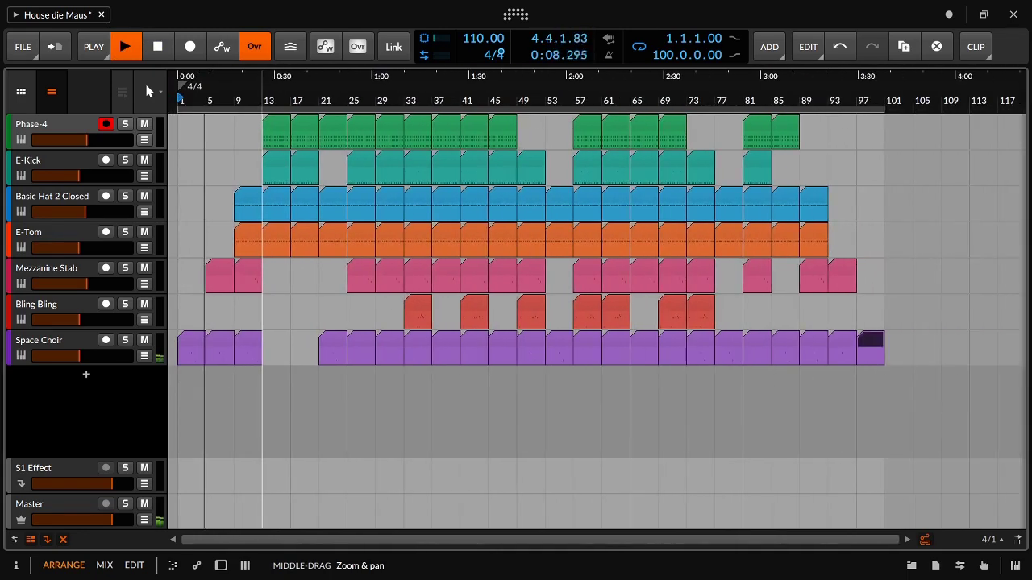
click(897, 298)
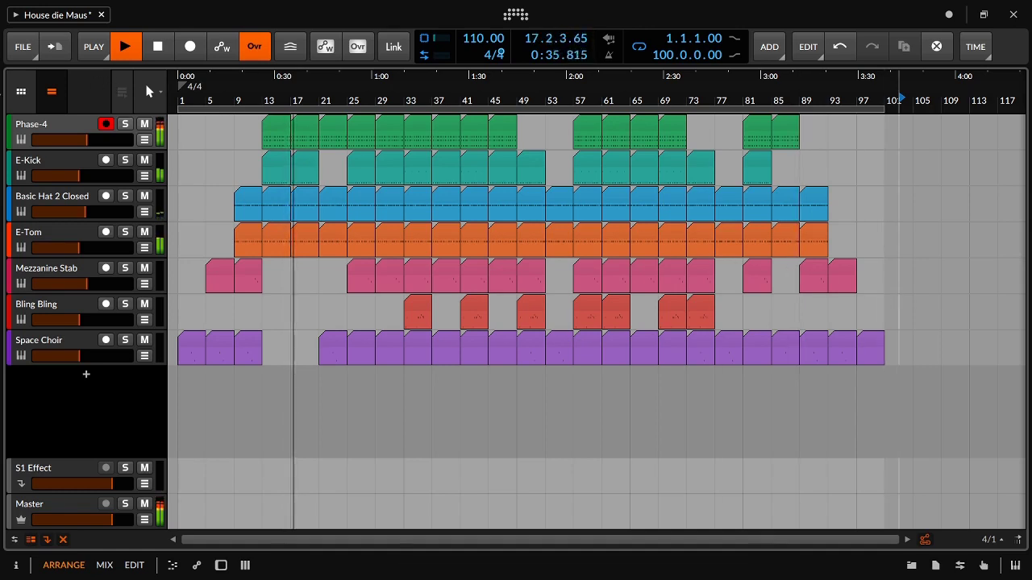
- Review the launcher scenes from Scene 1 to Scene 9 beside the timeline and examine the arrangement's clips during playback
click(21, 91)
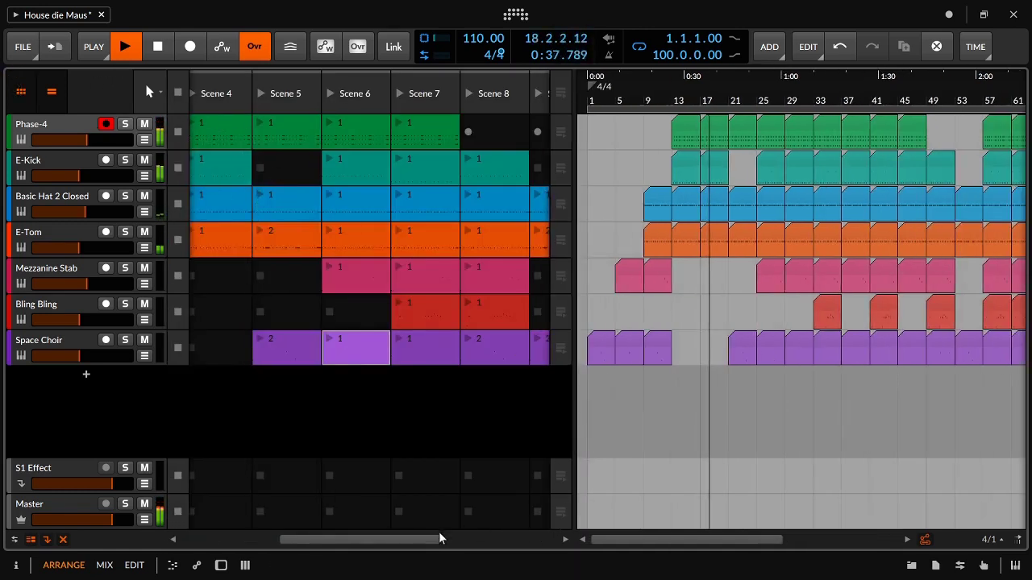
drag(439, 538, 314, 539)
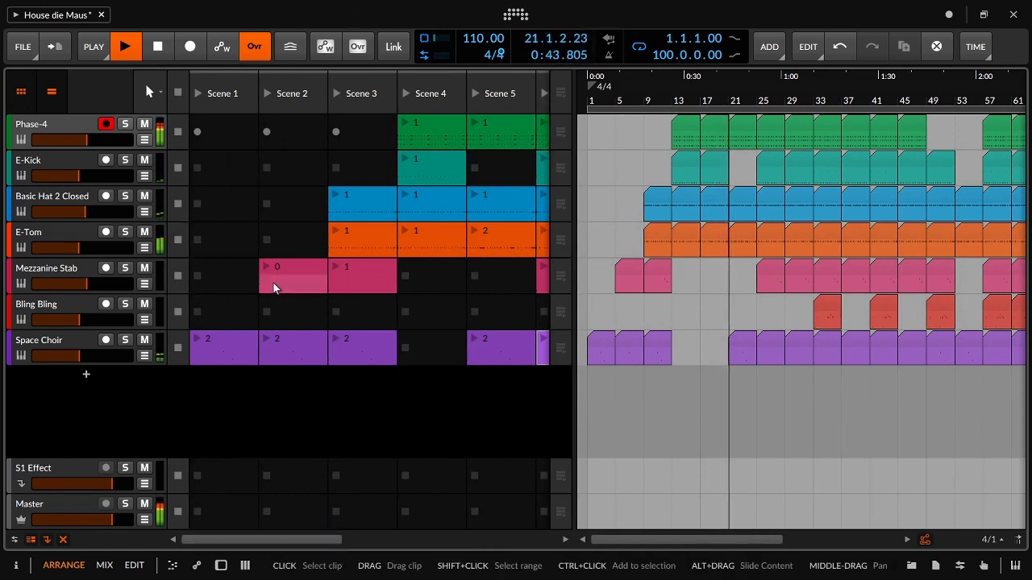
drag(253, 541, 346, 484)
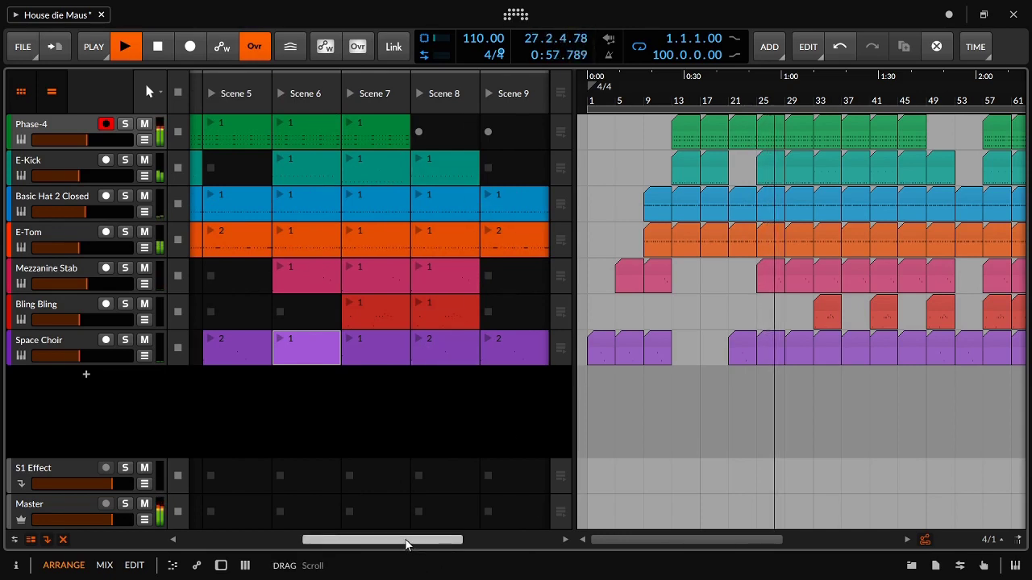
drag(407, 545, 450, 545)
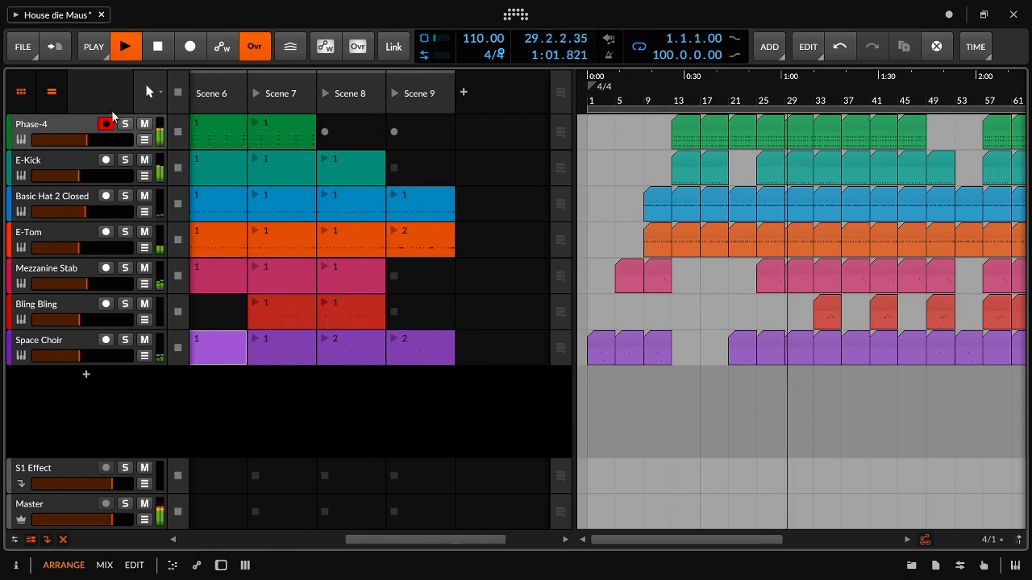
click(21, 92)
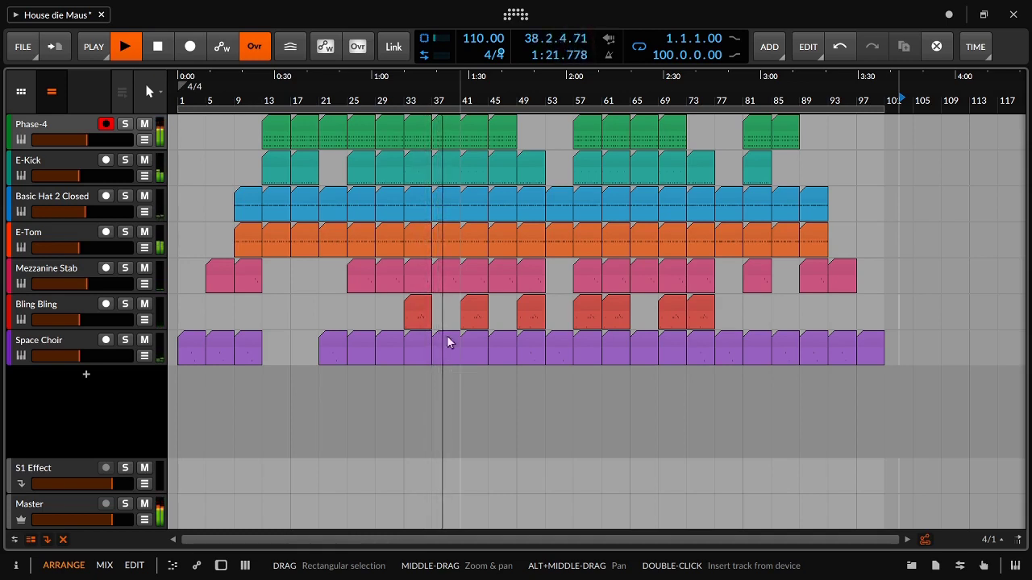
drag(462, 279, 474, 358)
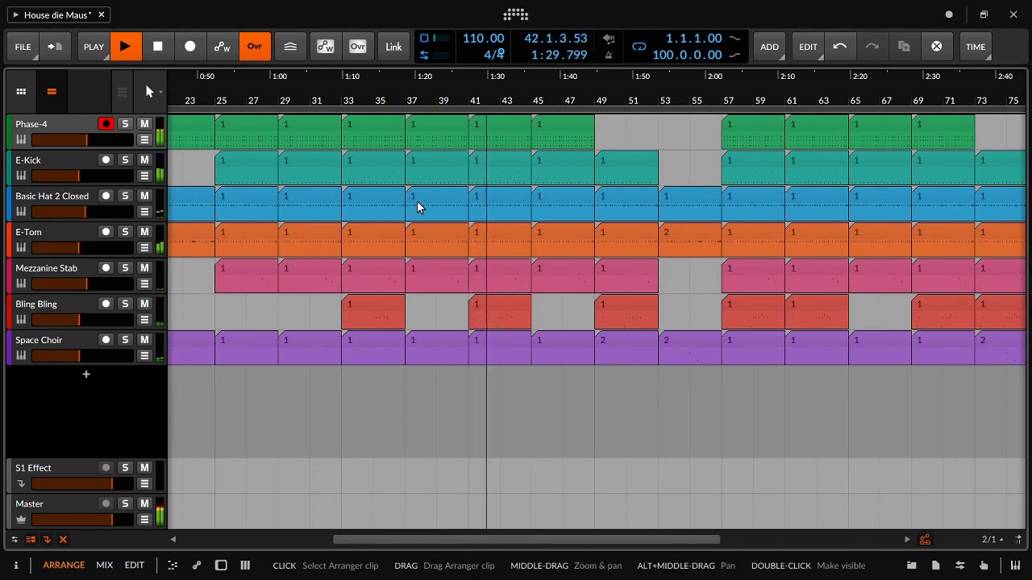
drag(551, 205, 485, 206)
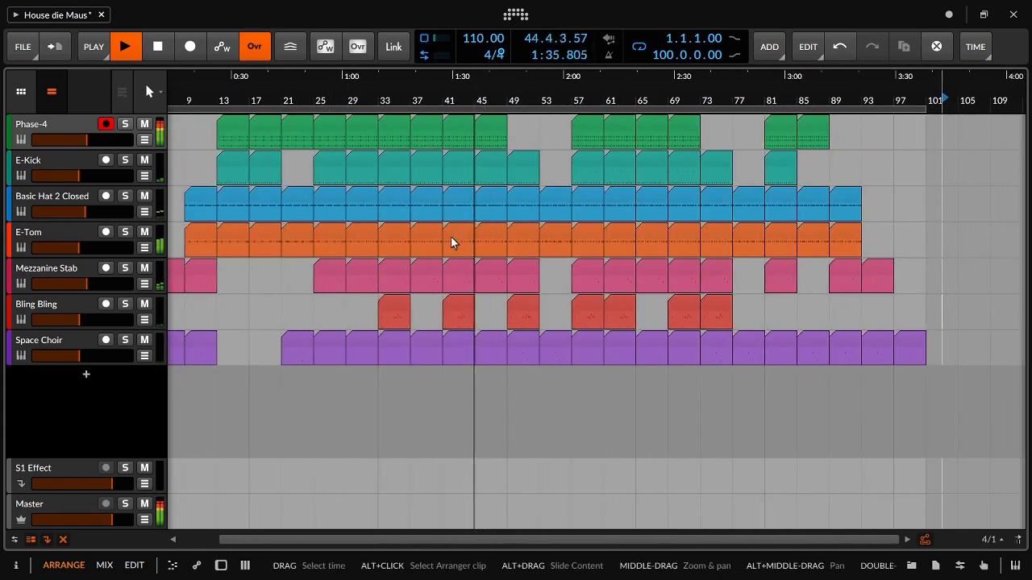